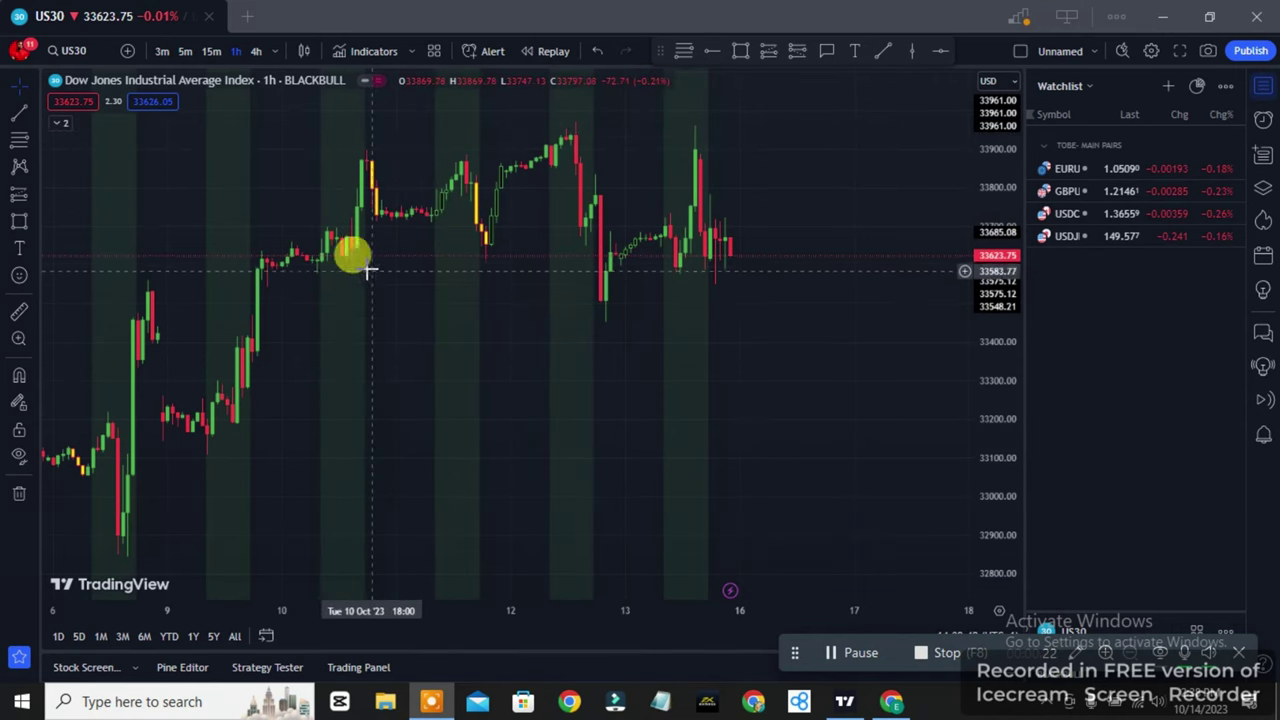
# - Pan the hourly US30 chart back so the candles from Oct 5 onward are visible
pyautogui.moveTo(196, 202); pyautogui.dragTo(351, 220)
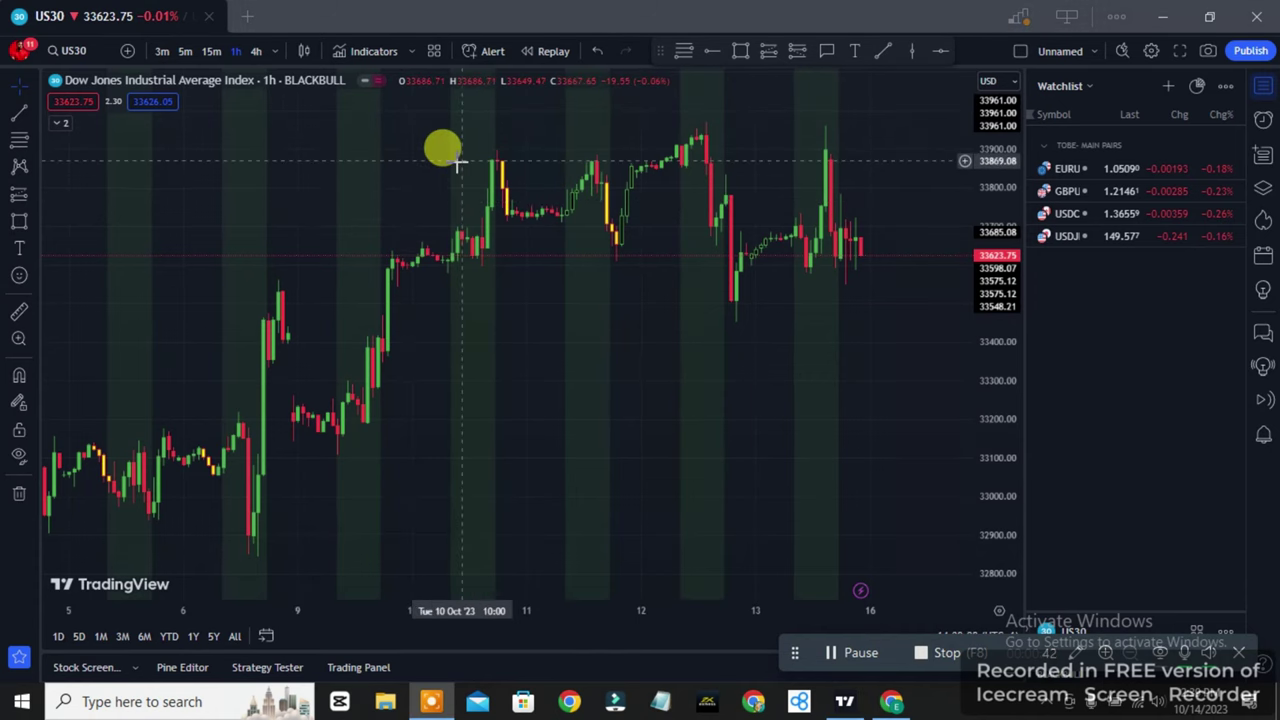
# - Search indicators for 'supp' and add Supply Demand ZONE from Favorites to the hourly US30 chart
pyautogui.click(384, 53)
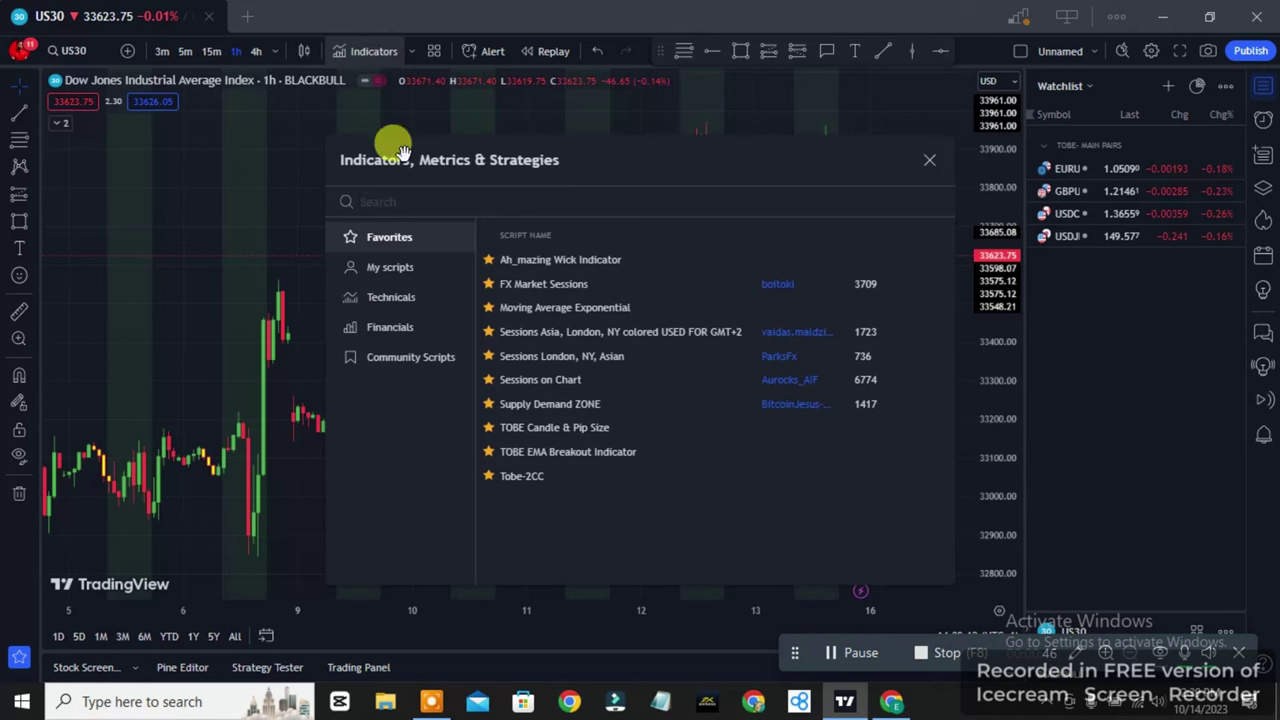
pyautogui.write('sess')
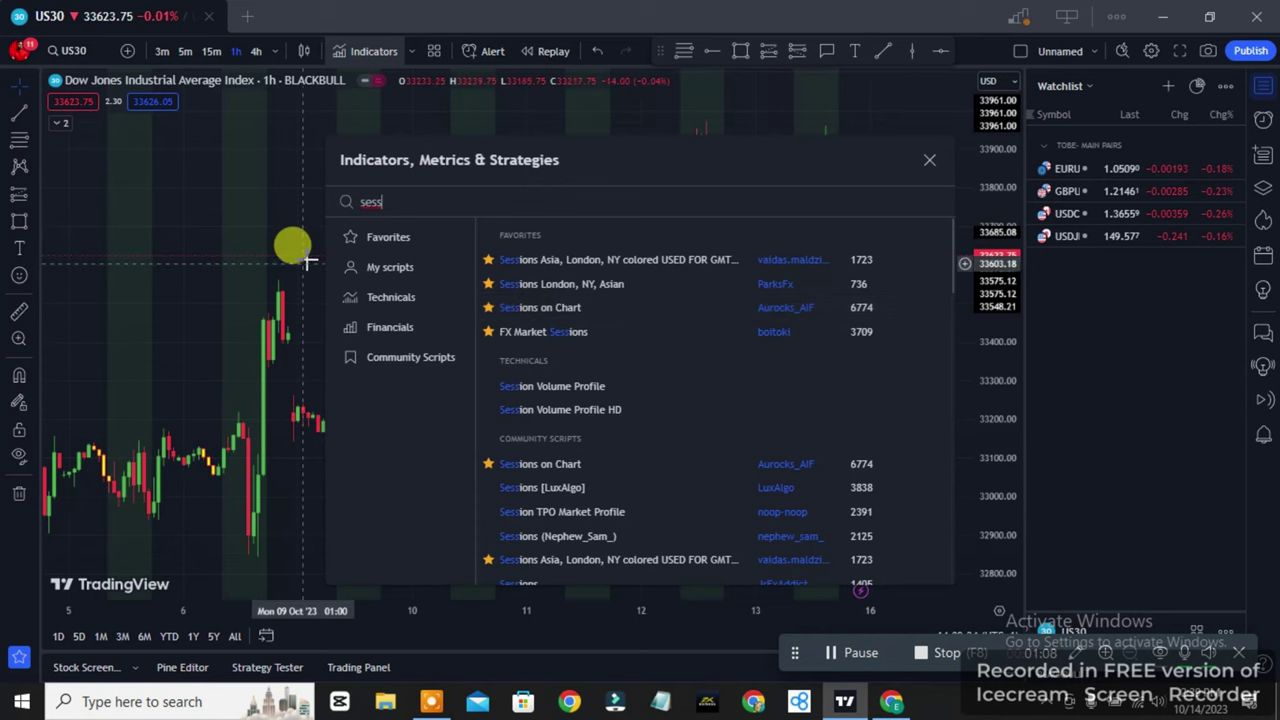
pyautogui.click(247, 212)
pyautogui.click(346, 51)
pyautogui.write('s')
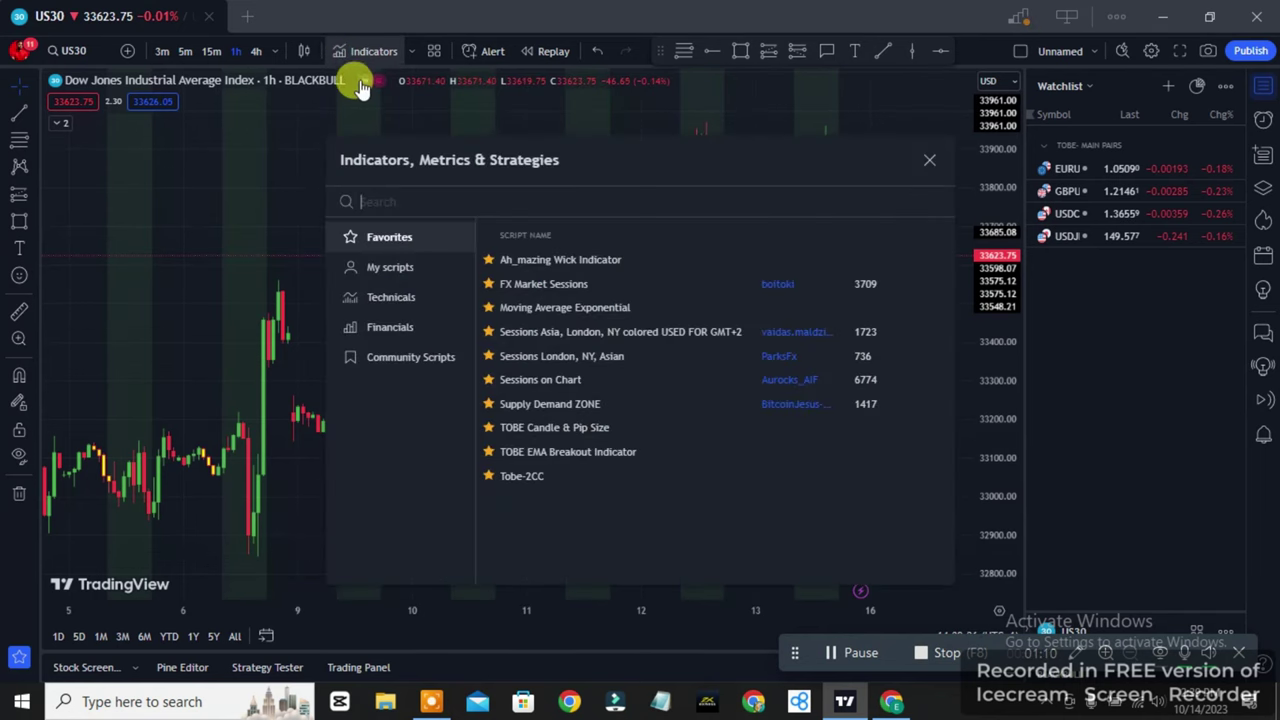
pyautogui.write('upp')
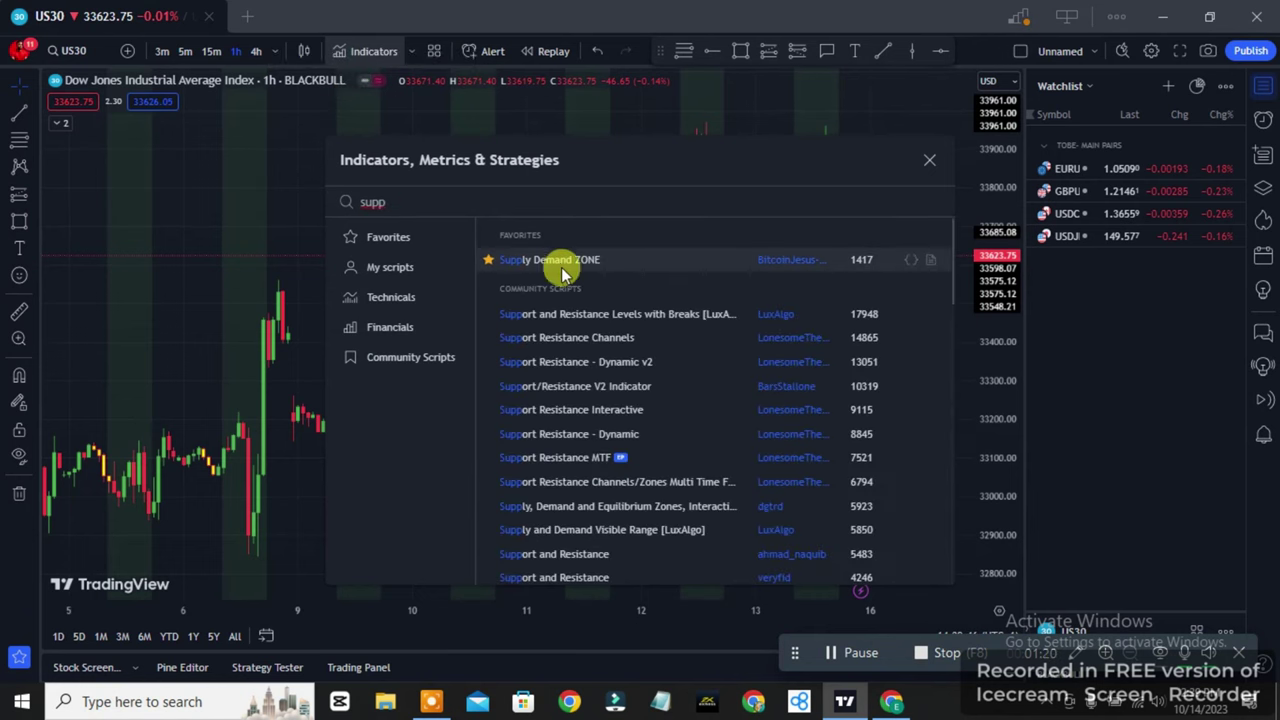
pyautogui.click(528, 262)
pyautogui.click(194, 171)
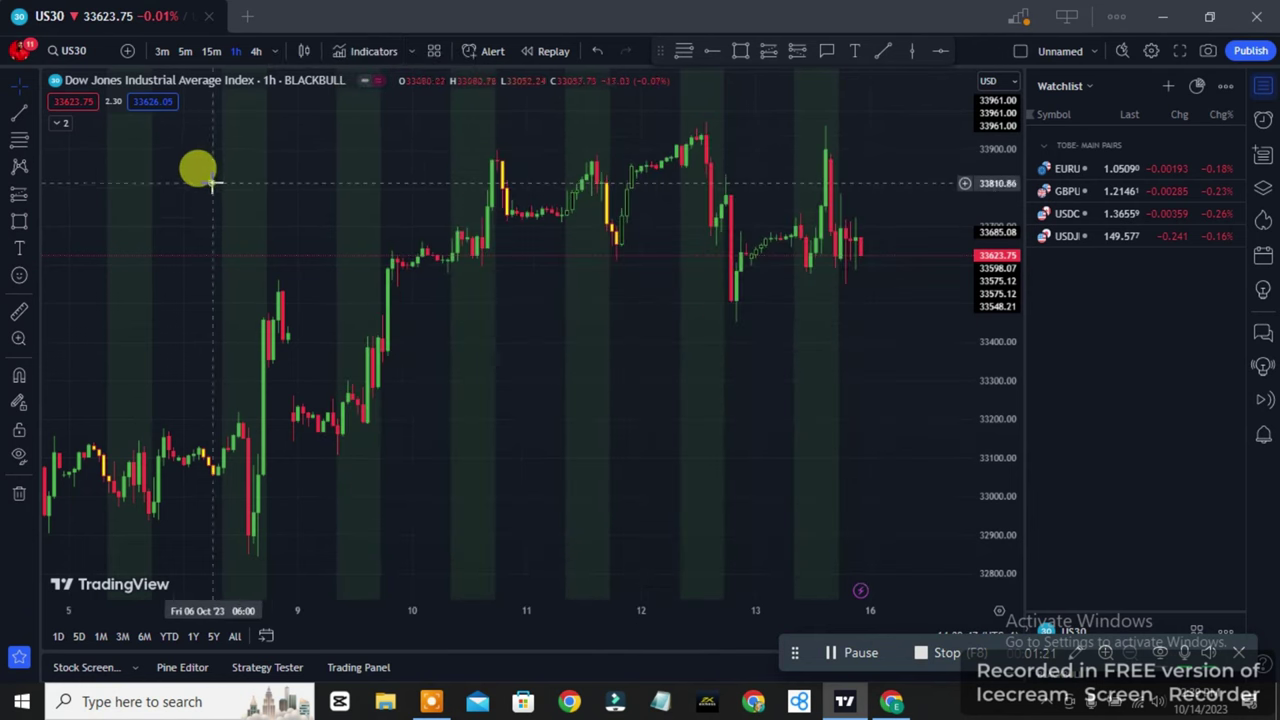
# - Check the Sessions and Supply Demand ZONE legend, then zoom and pan to frame Oct 3–18
pyautogui.click(65, 123)
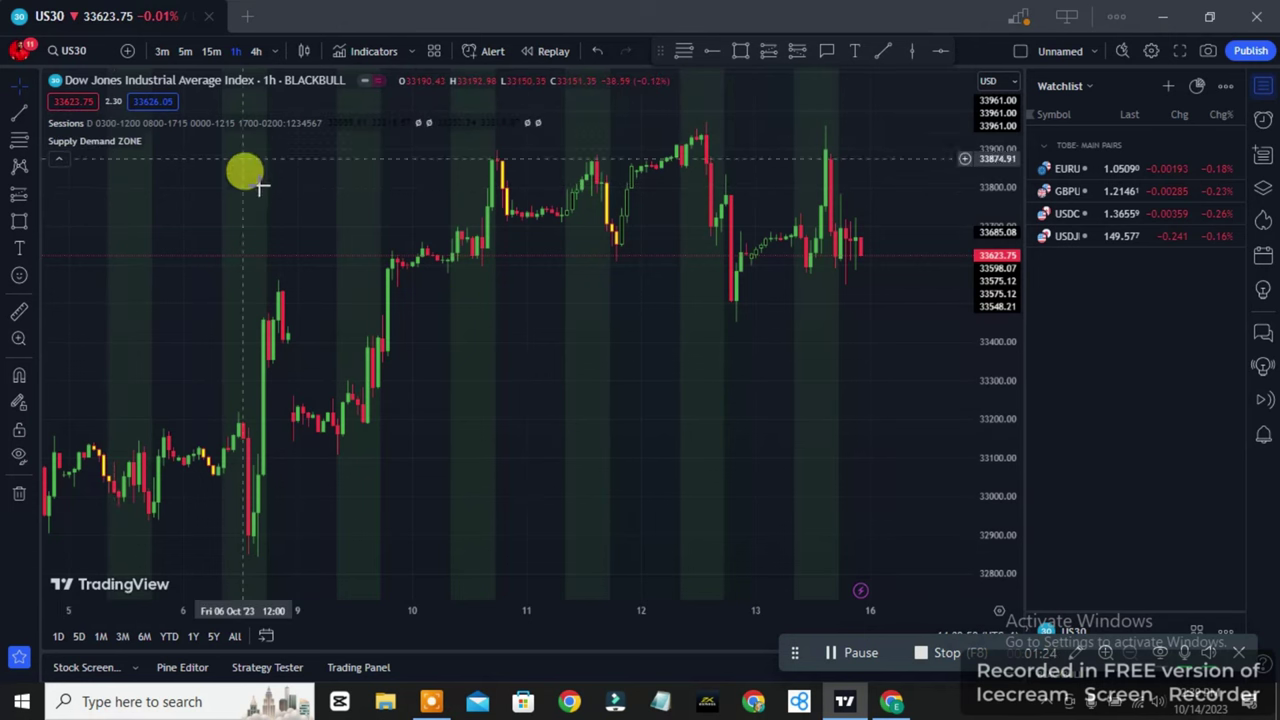
pyautogui.click(59, 159)
pyautogui.scroll(2, 405, 270)
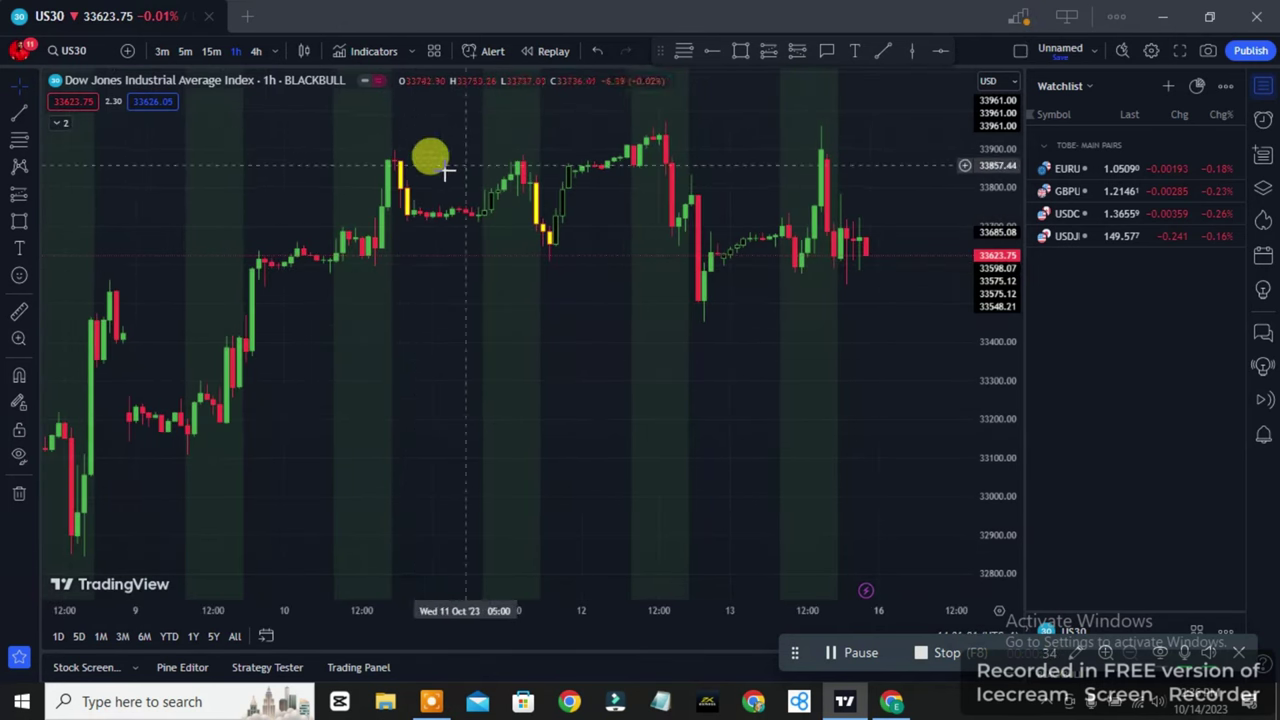
pyautogui.scroll(1, 414, 114)
pyautogui.scroll(1, 423, 166)
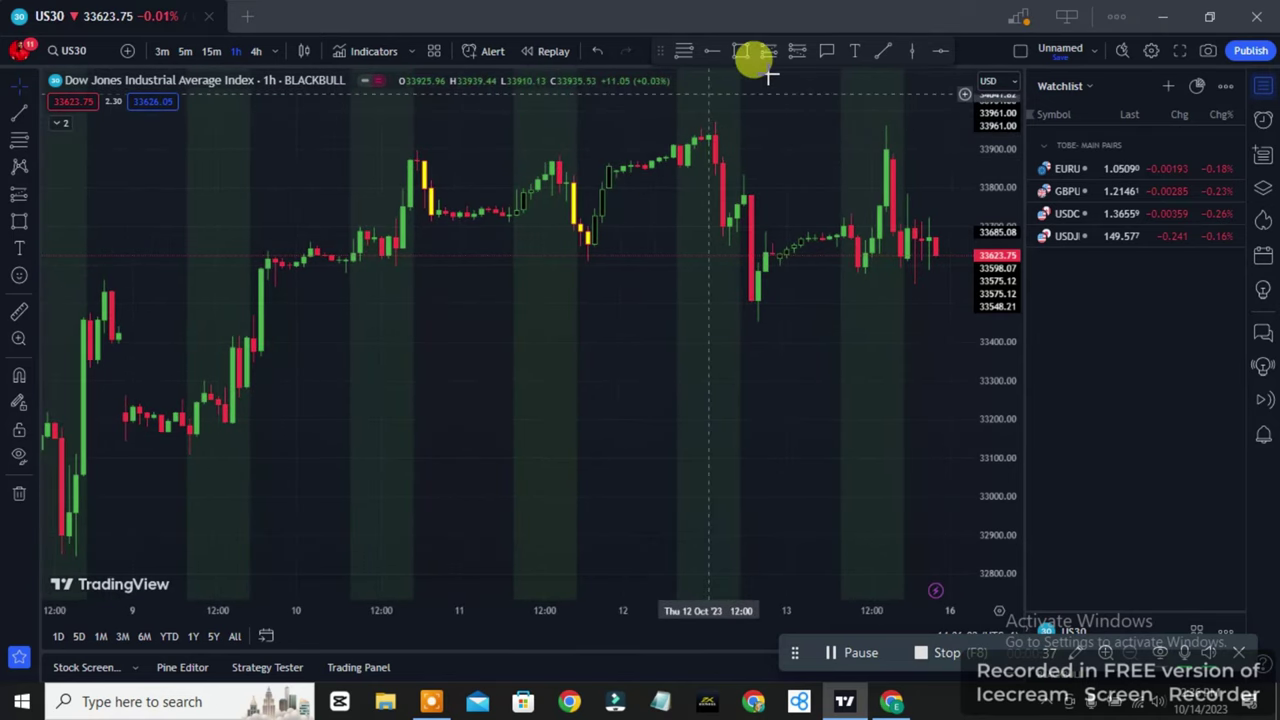
pyautogui.scroll(-4, 791, 194)
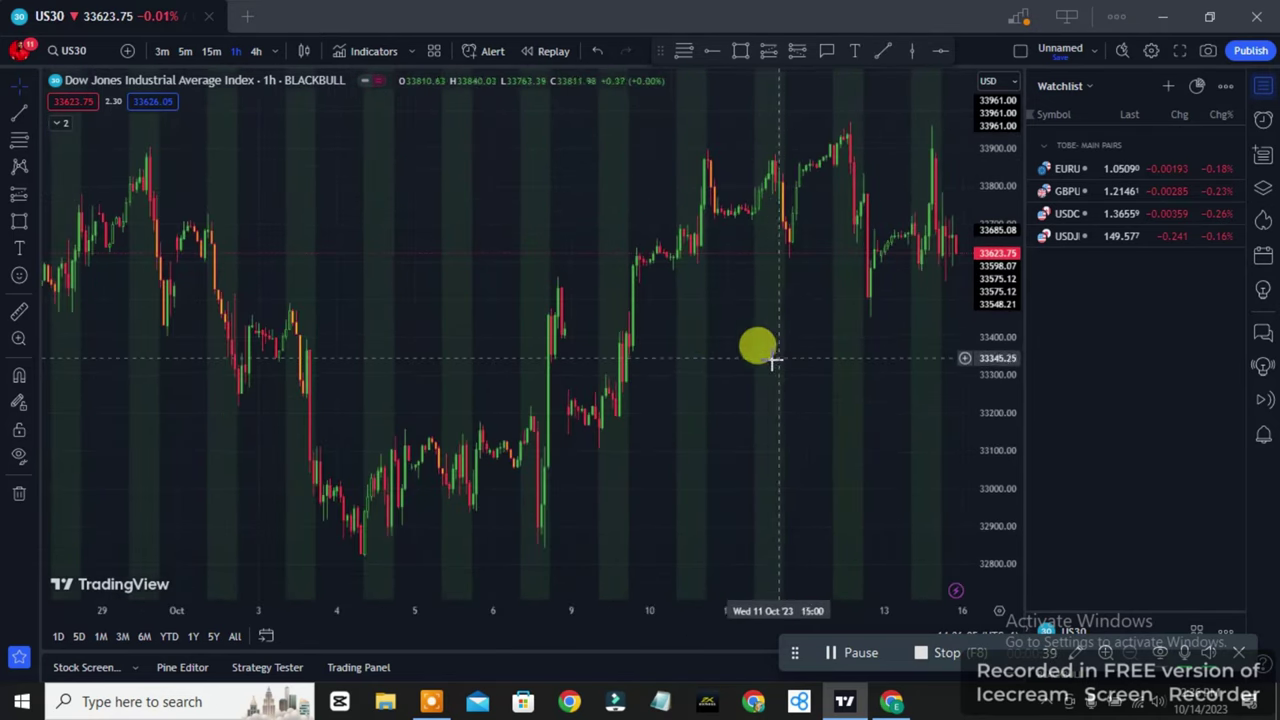
pyautogui.moveTo(772, 360); pyautogui.dragTo(666, 180)
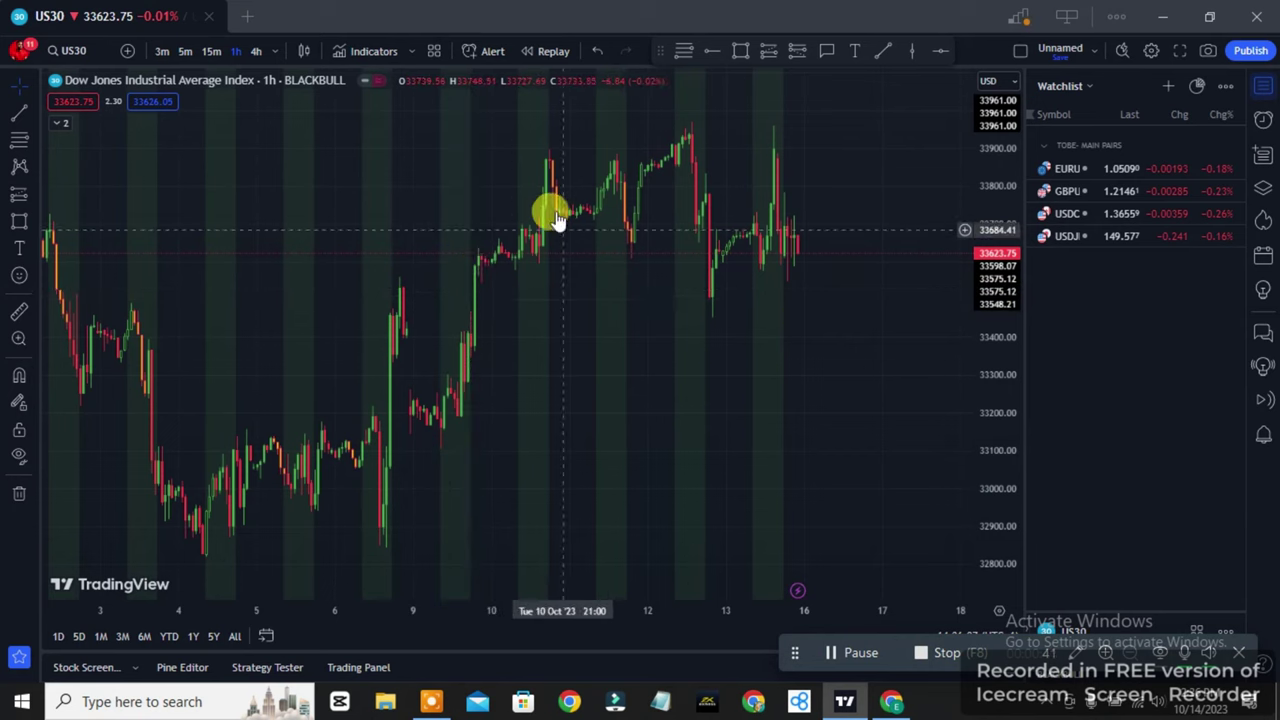
# - Draw trend lines across the Oct 10–12 highs and along the Oct 11 lows
pyautogui.click(883, 51)
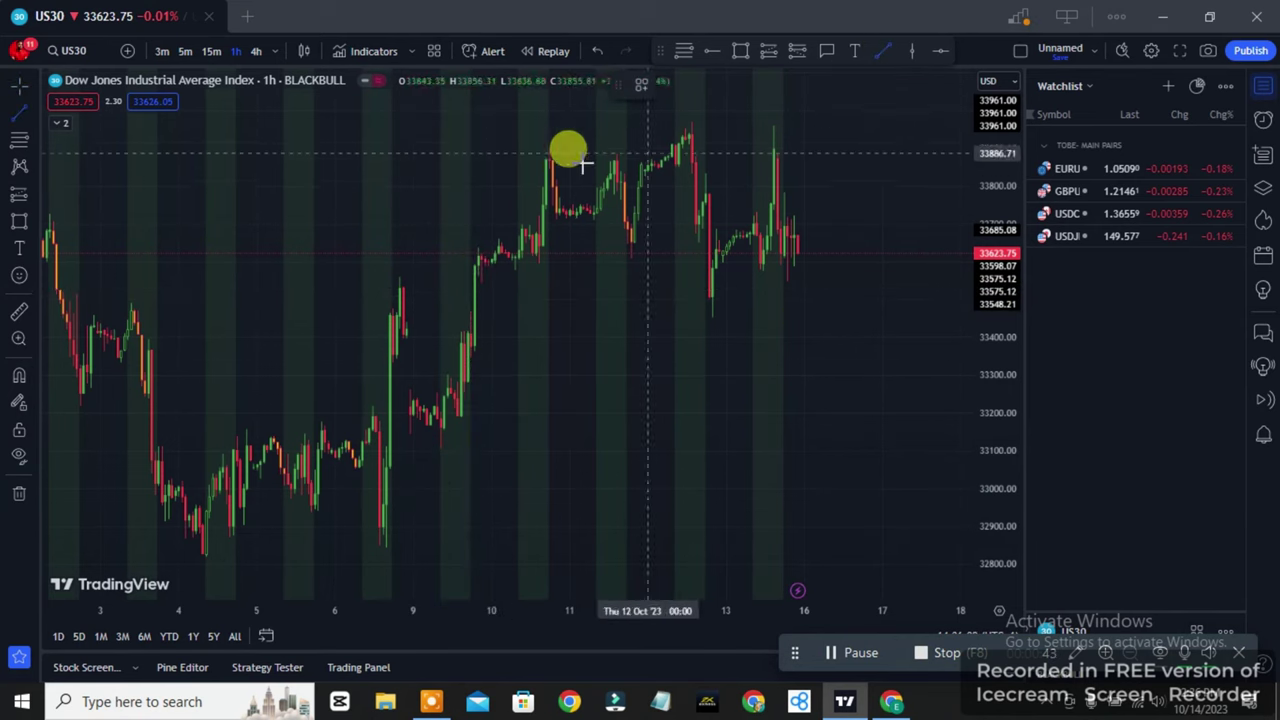
pyautogui.click(533, 160)
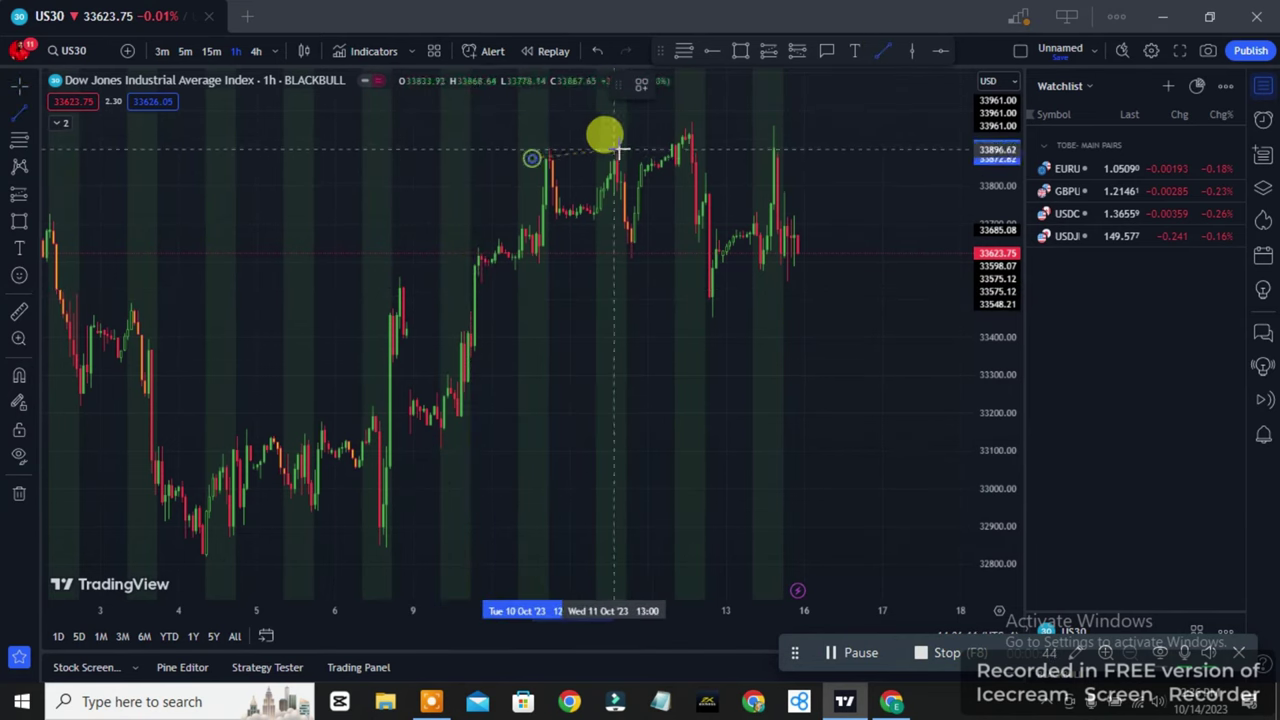
pyautogui.click(712, 158)
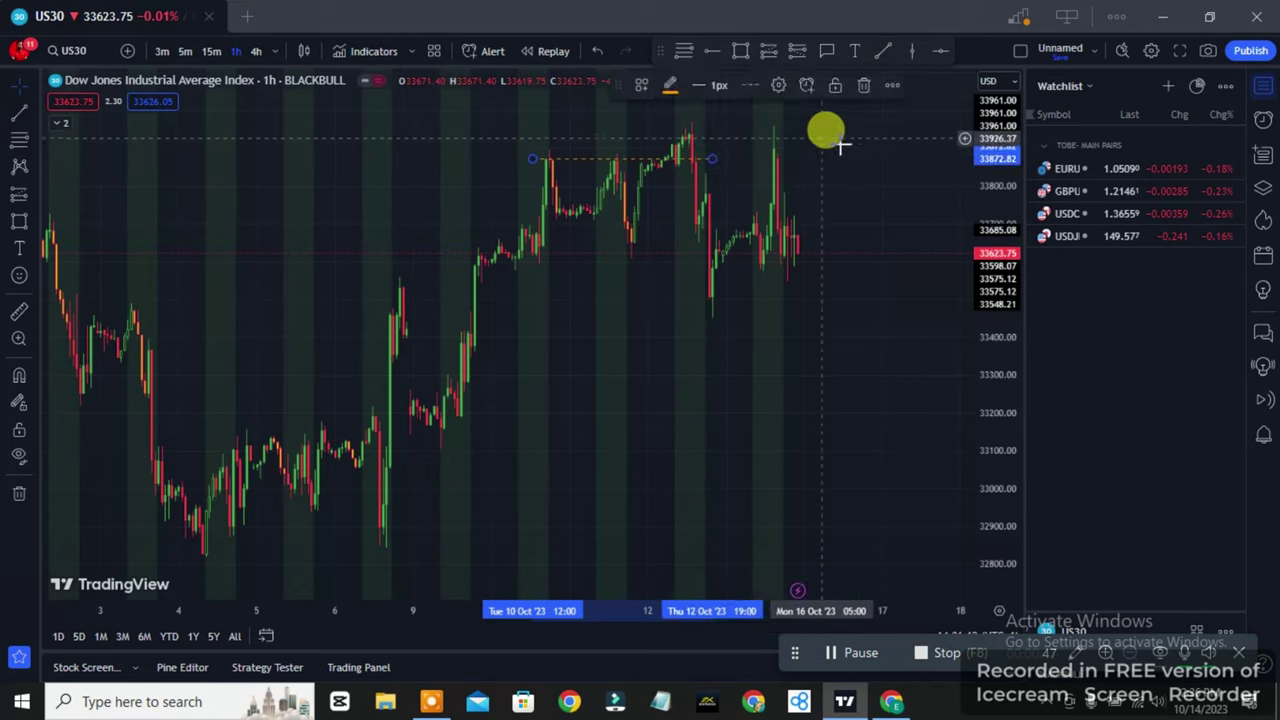
pyautogui.click(556, 218)
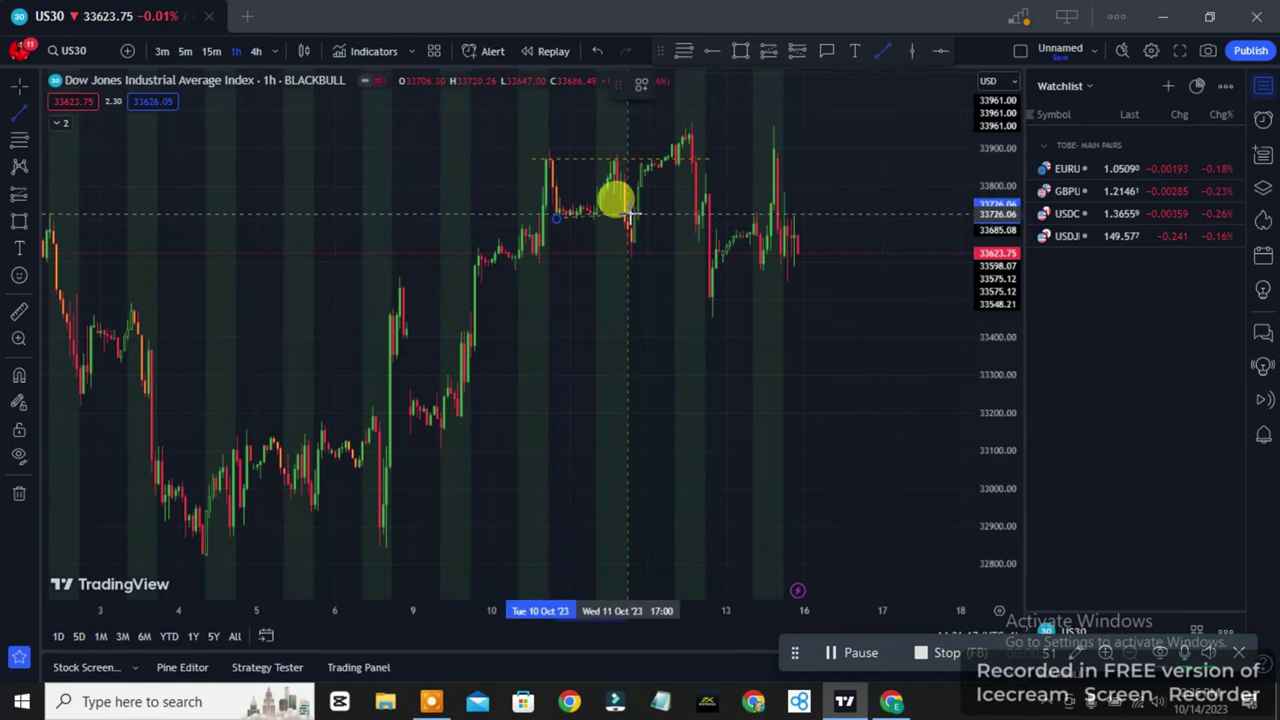
pyautogui.press('Escape')
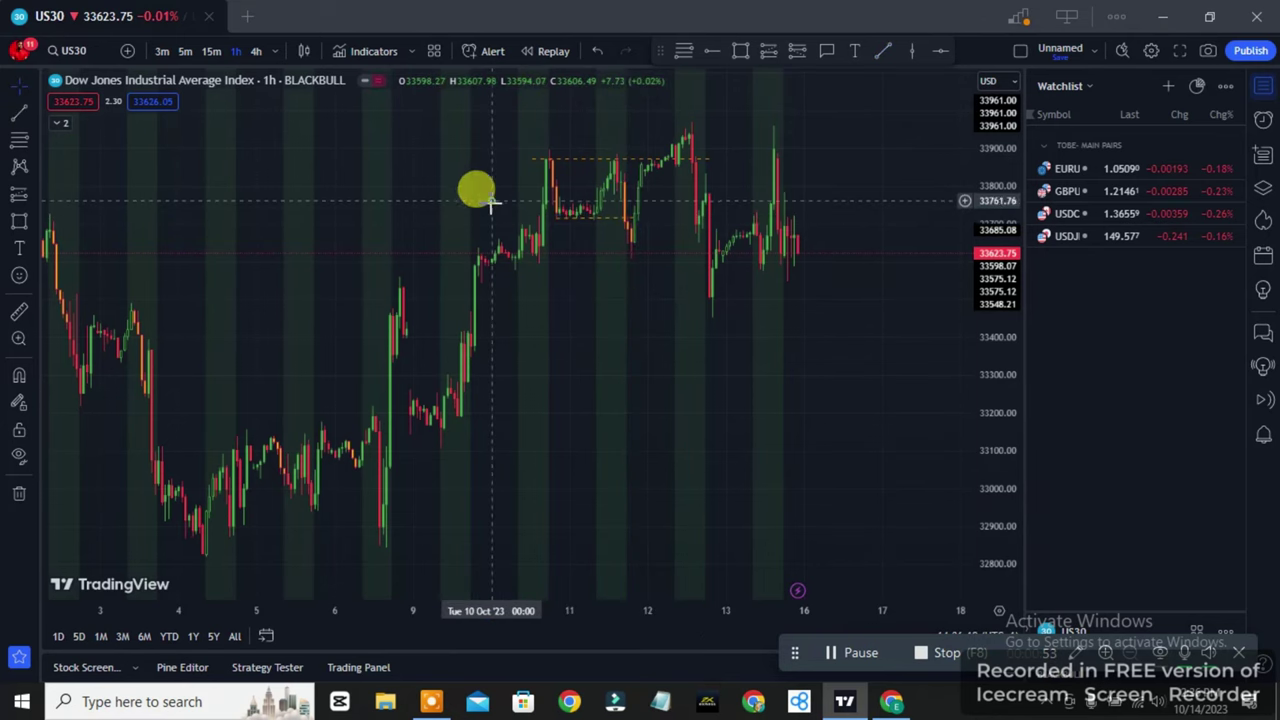
pyautogui.scroll(3, 500, 277)
pyautogui.moveTo(478, 322); pyautogui.dragTo(563, 320)
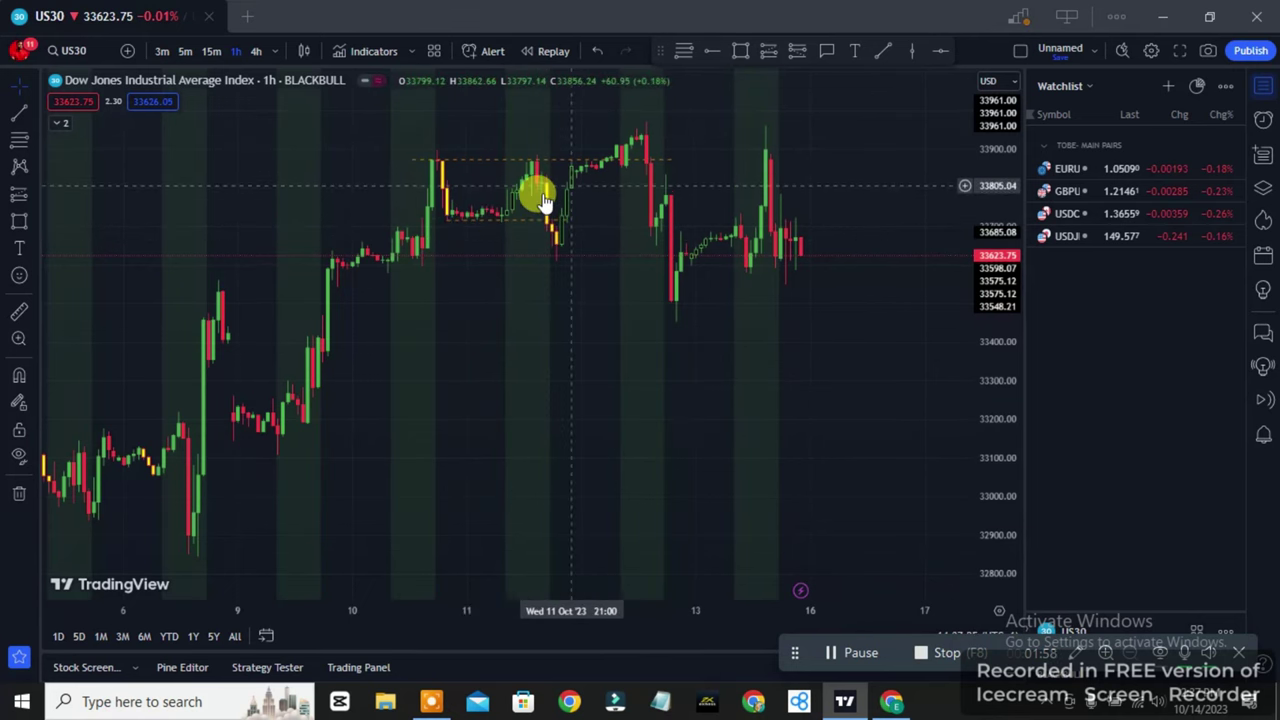
# - Draw a demand box over the Oct 11 dip and a supply box over the Oct 12 peak, then switch to 5m
pyautogui.click(740, 51)
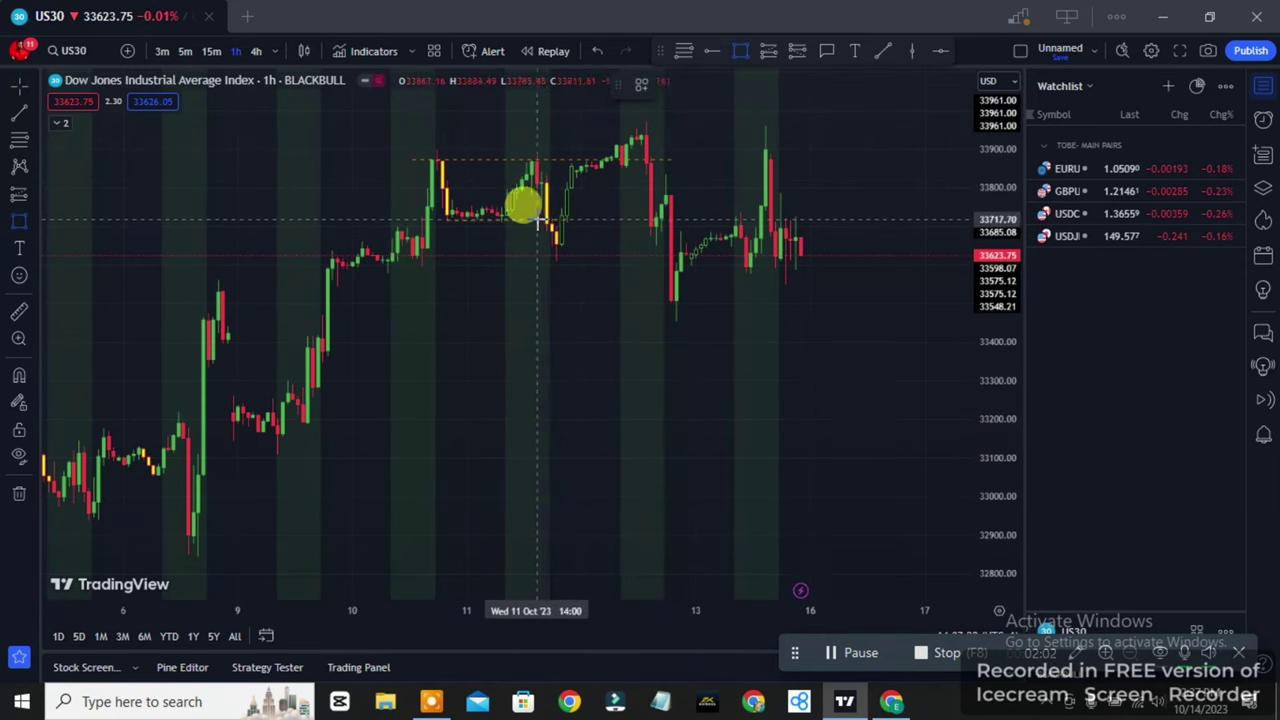
pyautogui.moveTo(537, 220); pyautogui.dragTo(587, 262)
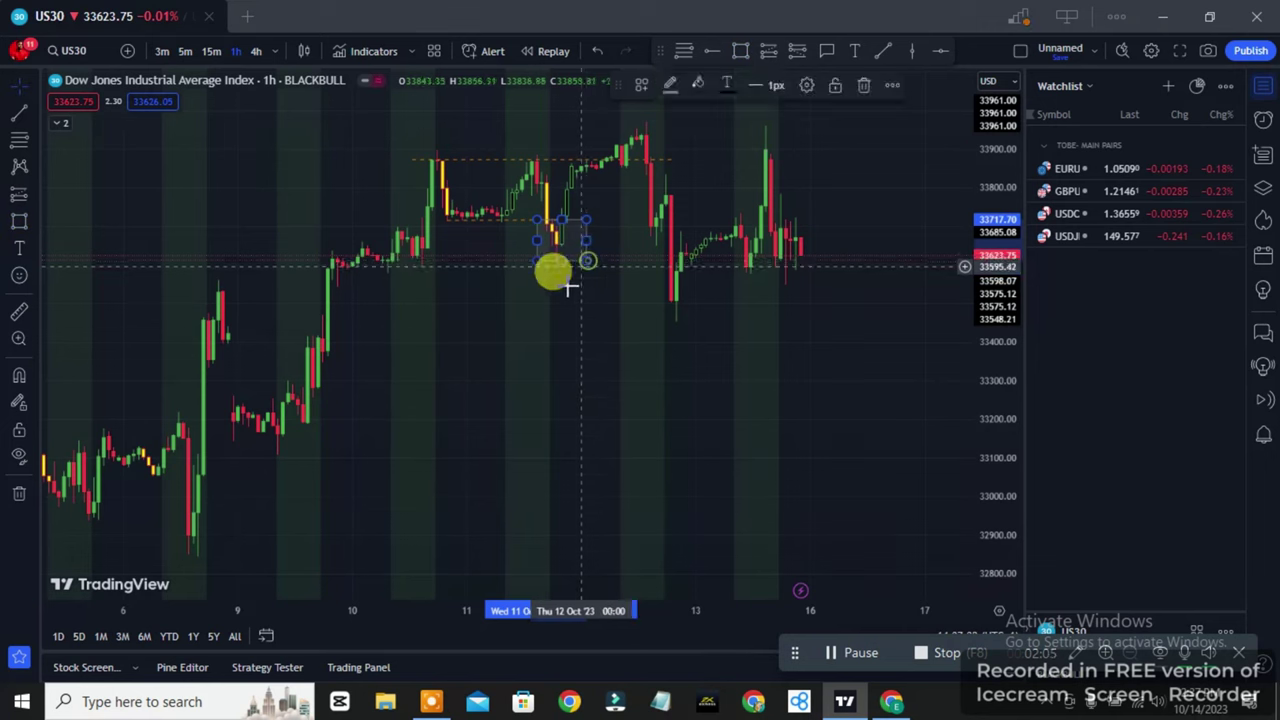
pyautogui.click(740, 51)
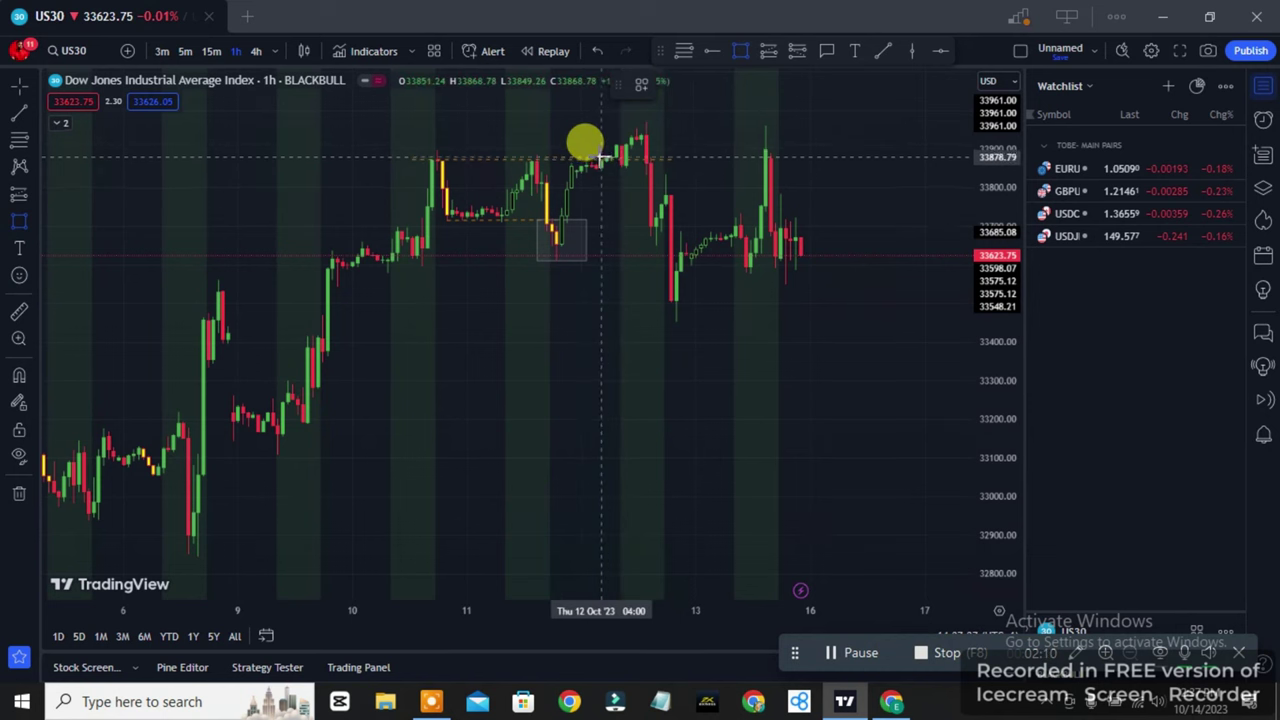
pyautogui.moveTo(600, 160); pyautogui.dragTo(680, 123)
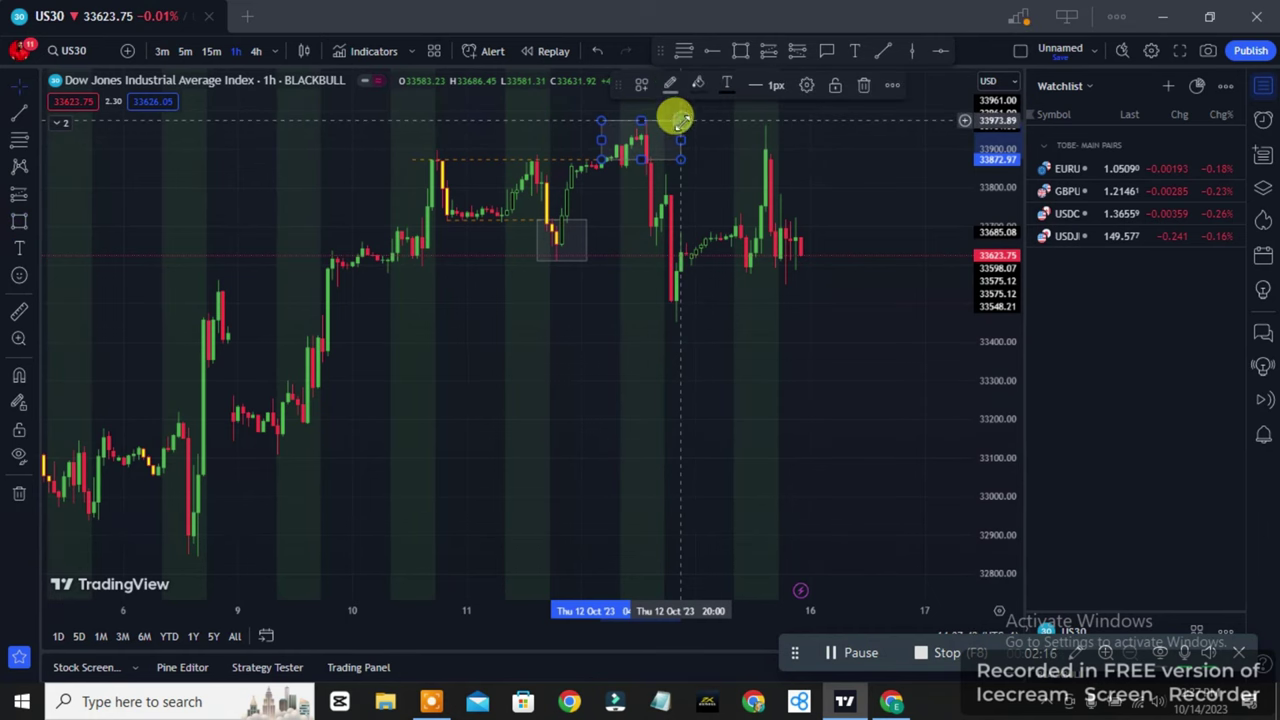
pyautogui.click(716, 162)
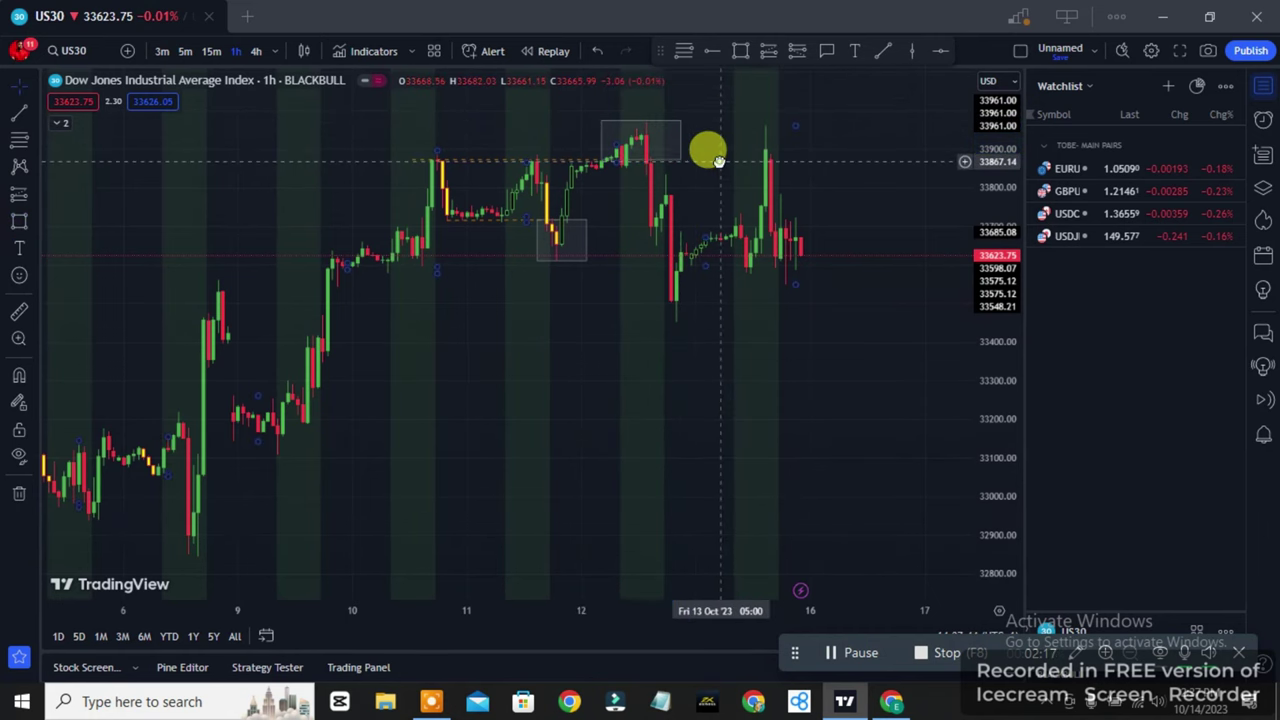
pyautogui.click(852, 656)
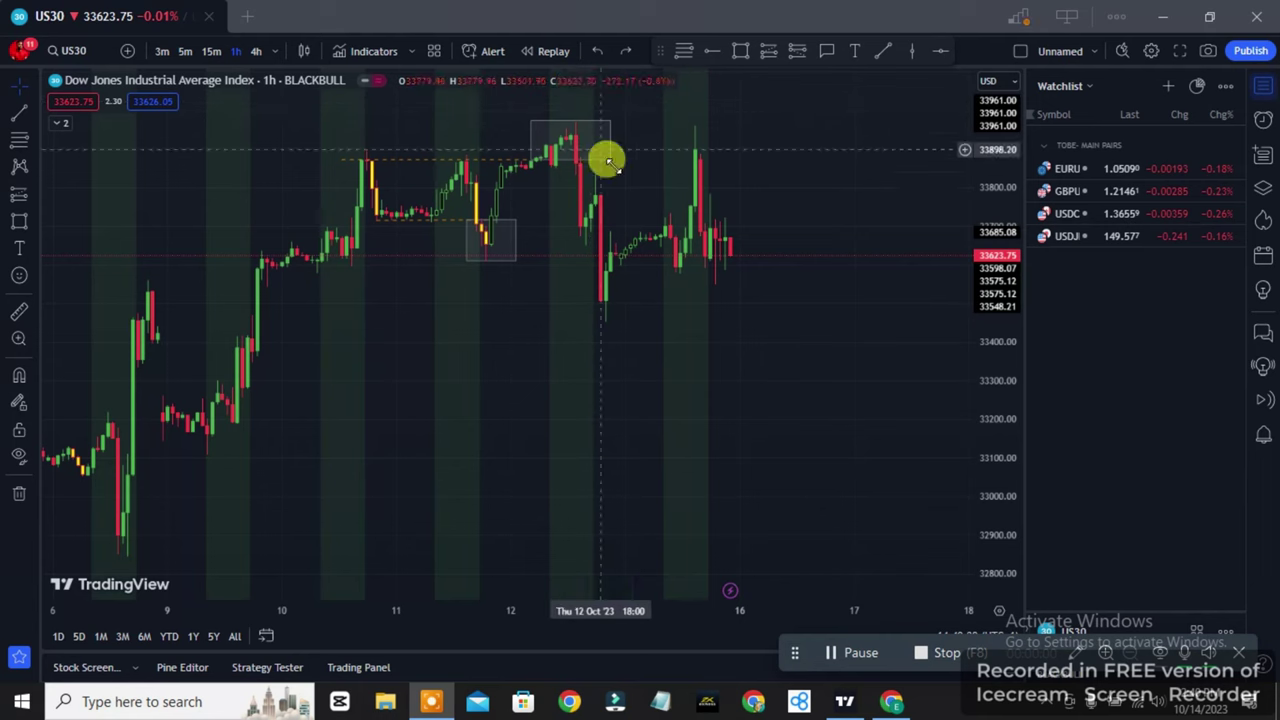
pyautogui.click(183, 51)
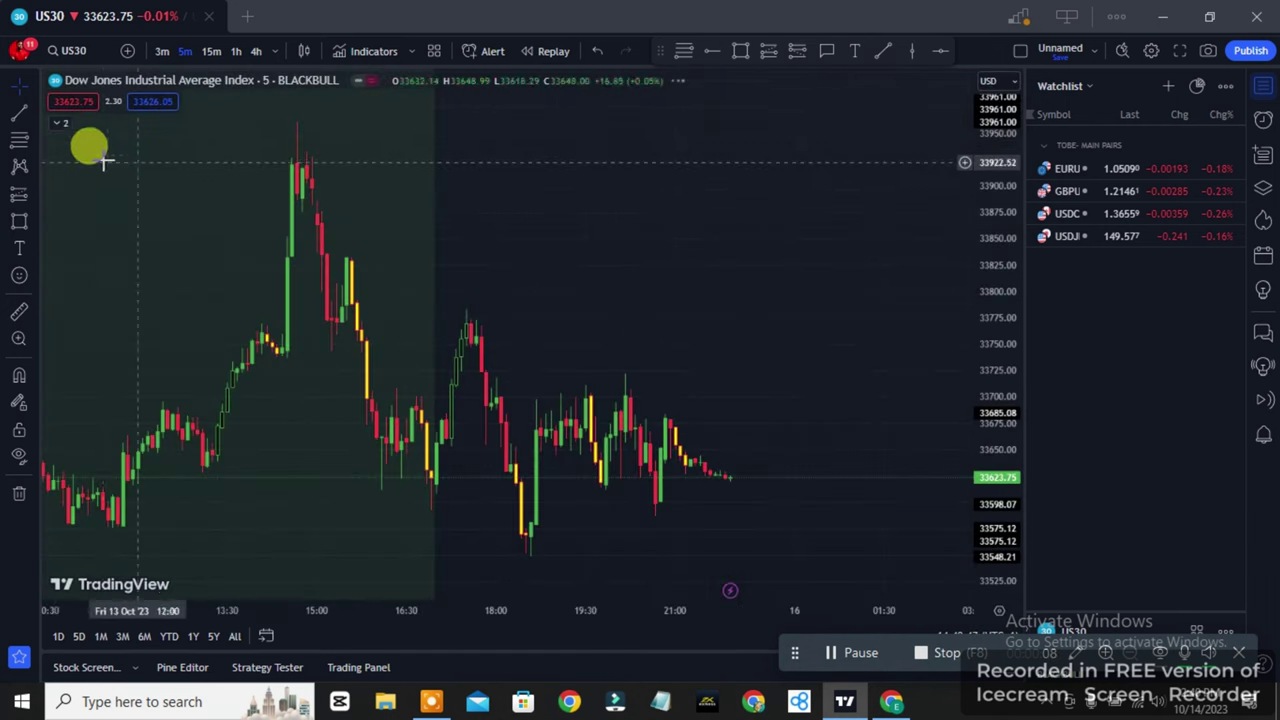
# - Zoom and pan the 5-minute chart back toward the Oct 11 demand zone
pyautogui.scroll(-5, 210, 240)
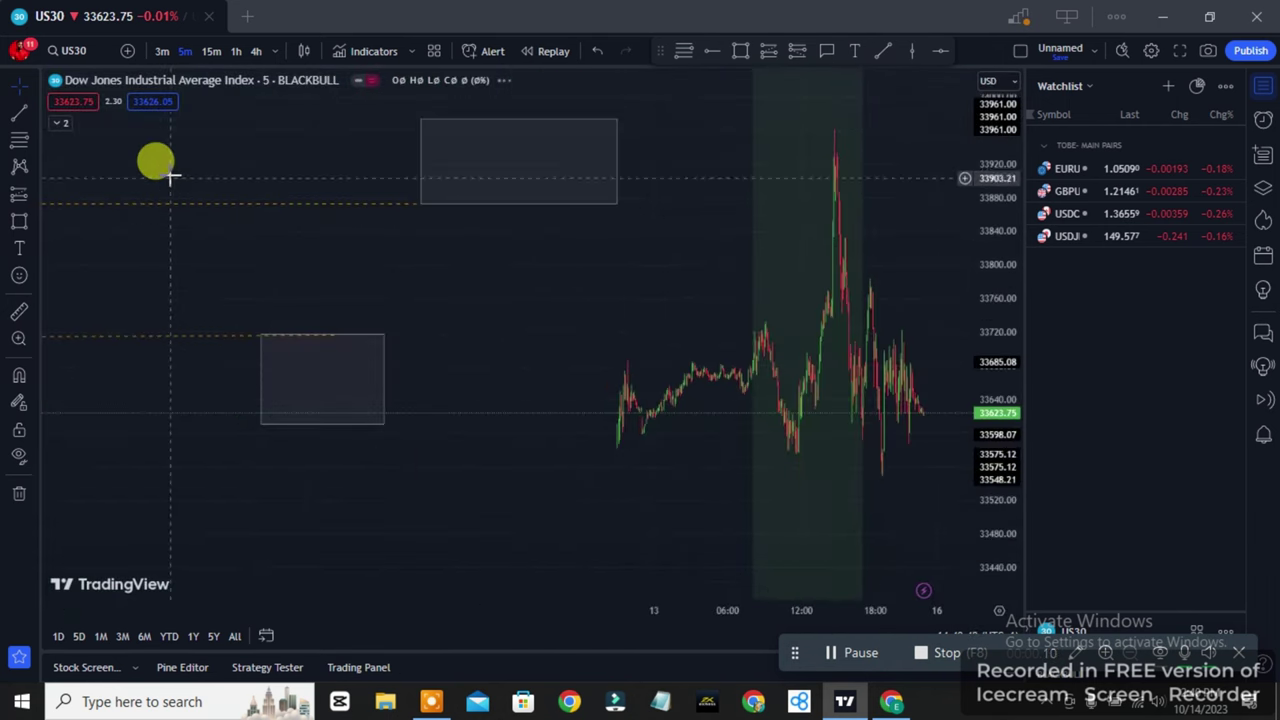
pyautogui.moveTo(143, 171); pyautogui.dragTo(352, 140)
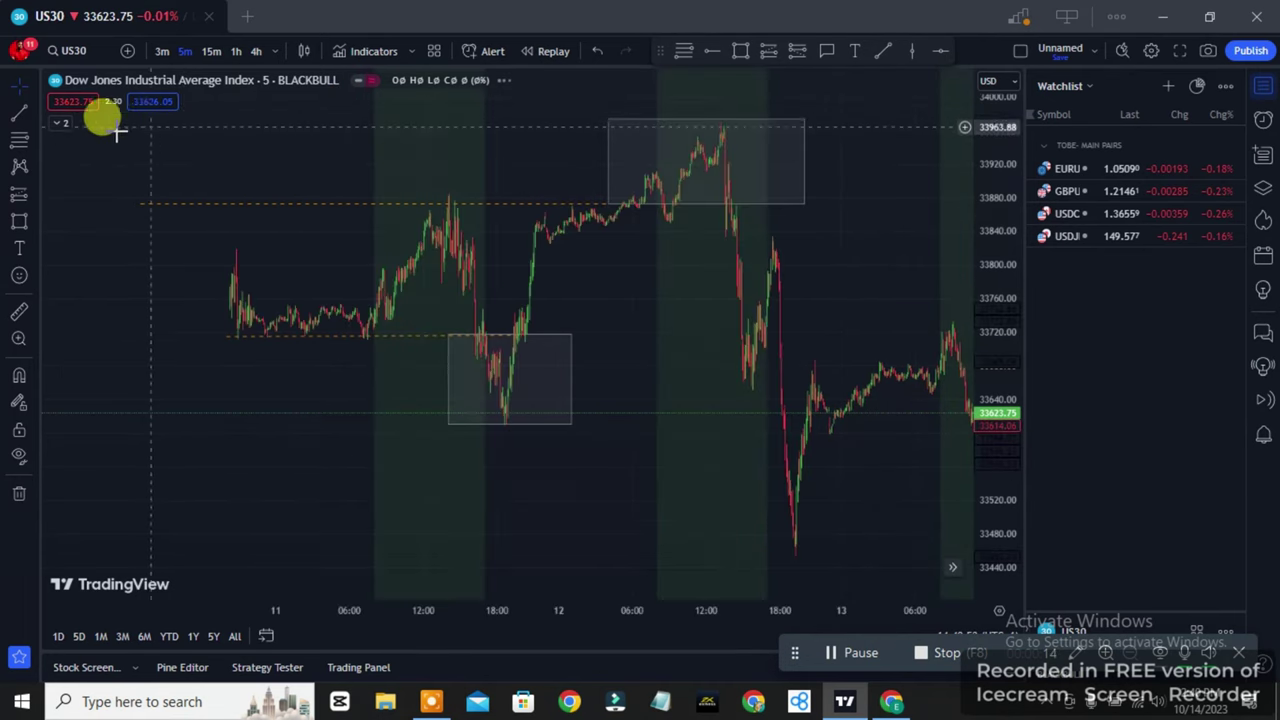
pyautogui.scroll(3, 354, 137)
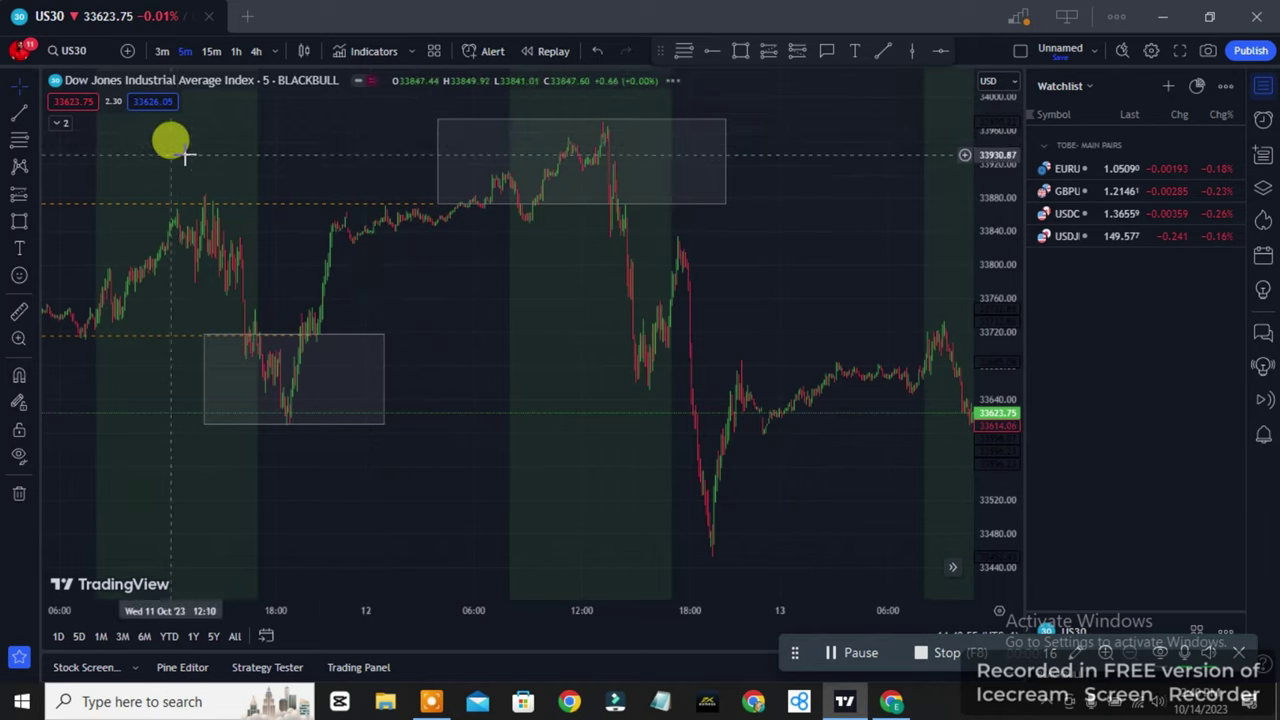
pyautogui.moveTo(184, 156); pyautogui.dragTo(420, 129)
pyautogui.scroll(2, 300, 130)
pyautogui.moveTo(257, 134); pyautogui.dragTo(354, 147)
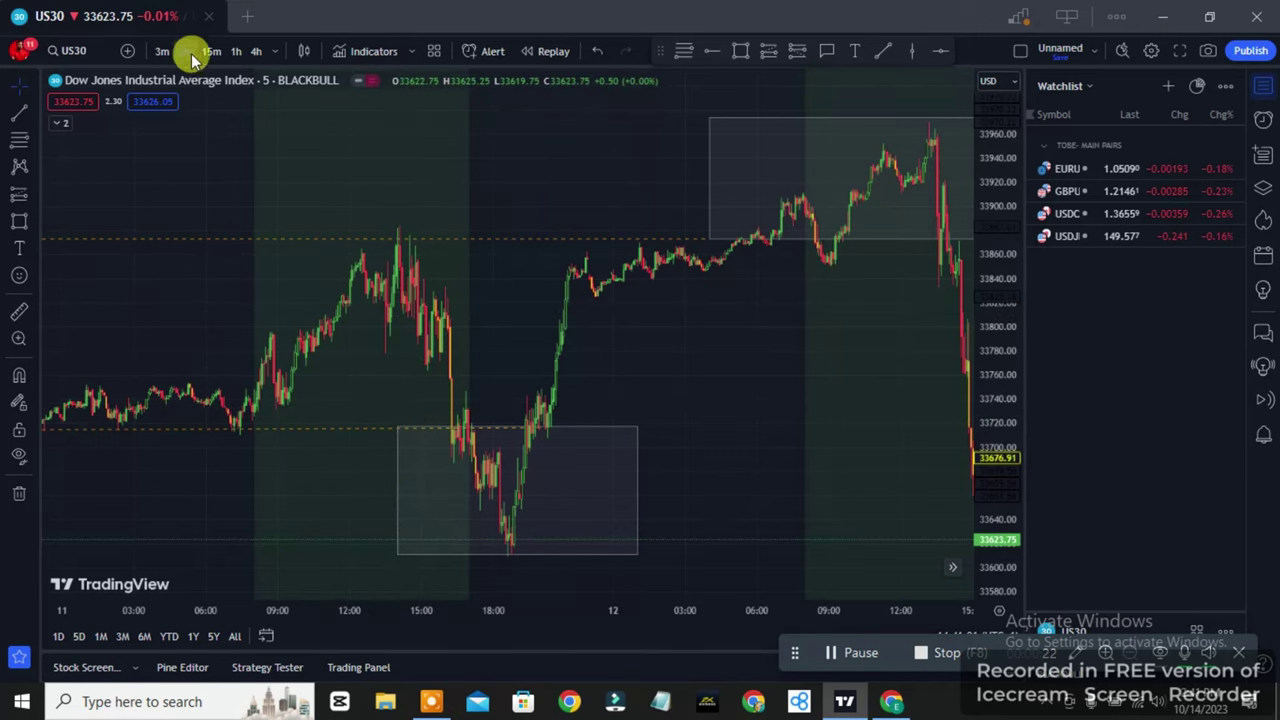
pyautogui.moveTo(363, 163); pyautogui.dragTo(294, 283)
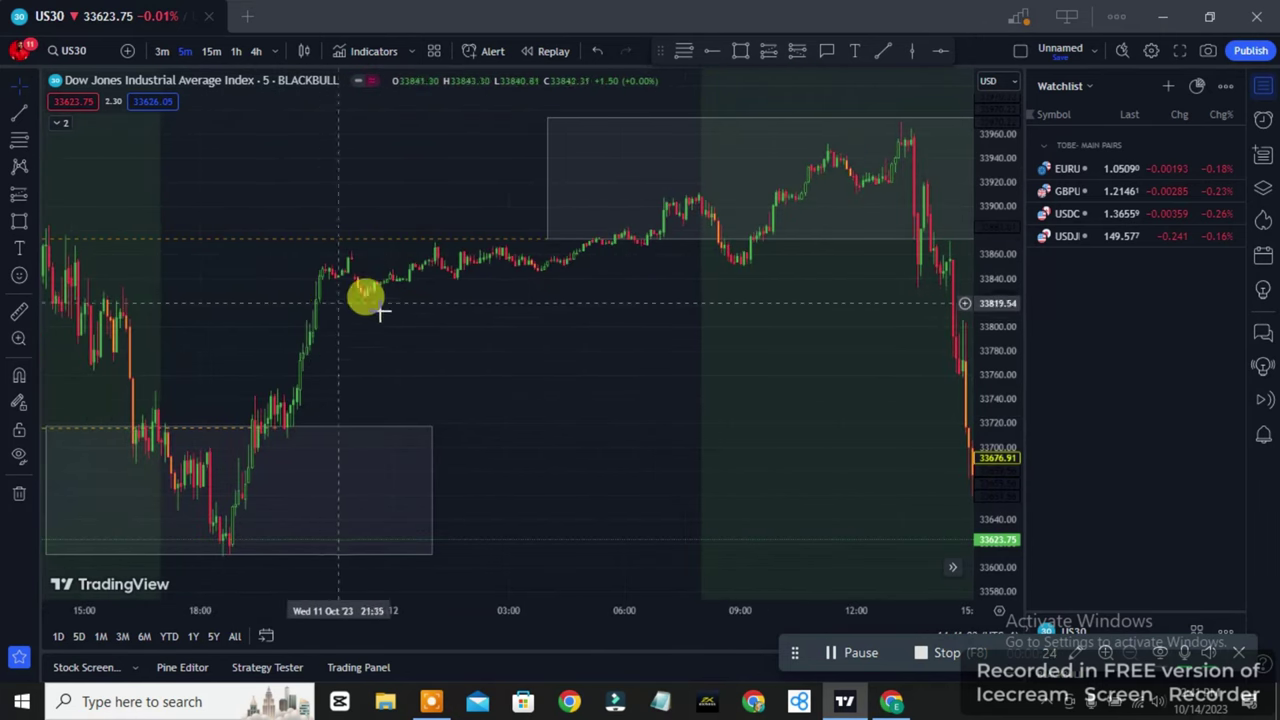
# - Zoom in further so the demand box near 18:00 on Wed 11 Oct fills the view
pyautogui.scroll(-3, 460, 330)
pyautogui.hscroll(3, 500, 335)
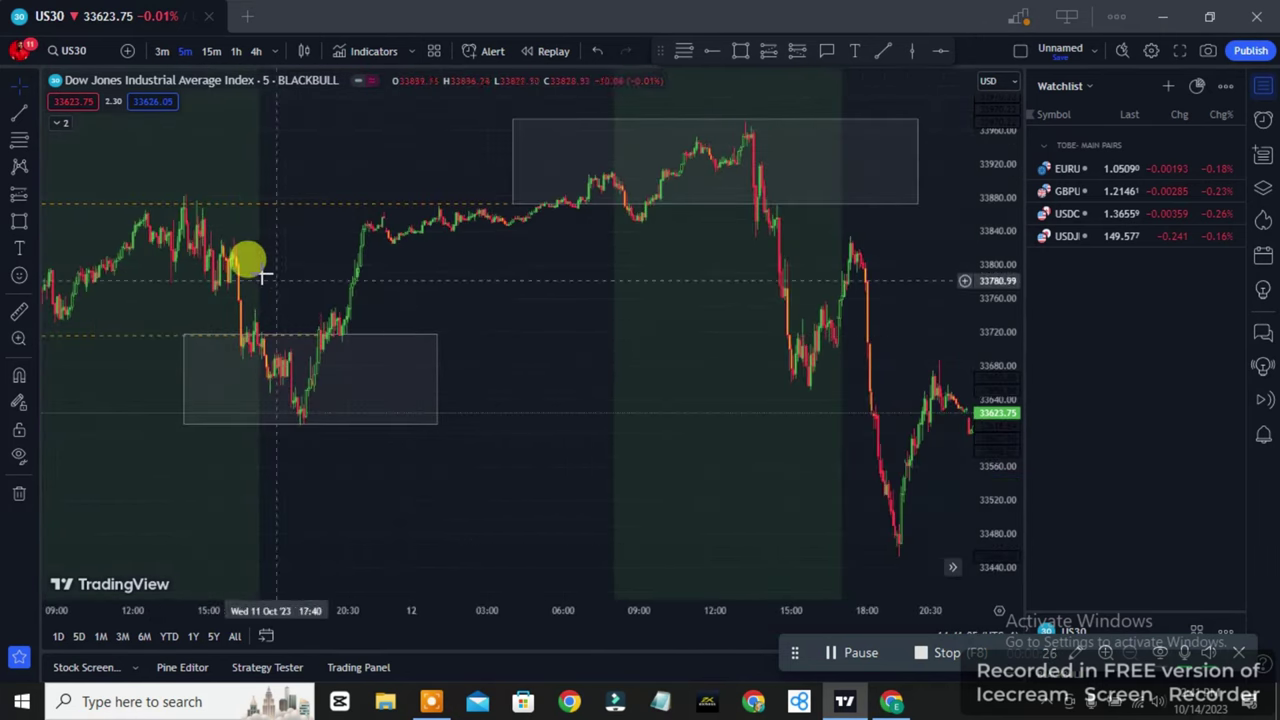
pyautogui.moveTo(262, 275); pyautogui.dragTo(394, 254)
pyautogui.scroll(1, 398, 262)
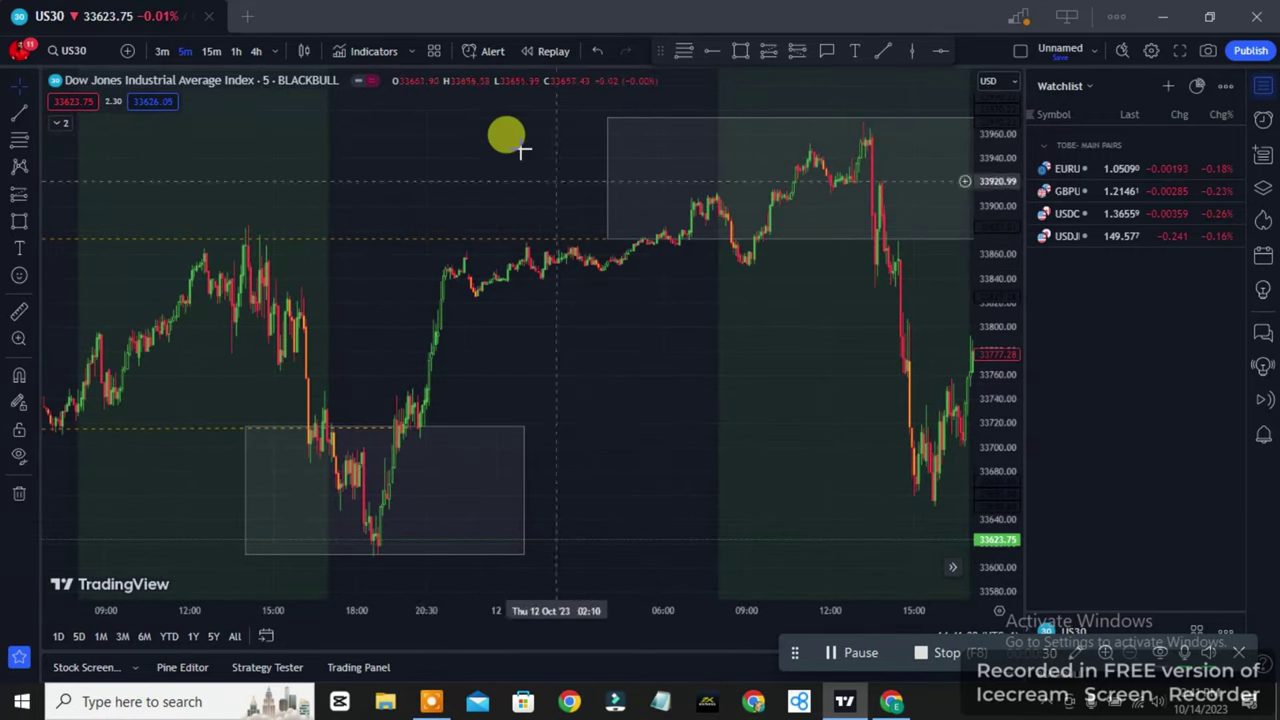
pyautogui.scroll(2, 509, 297)
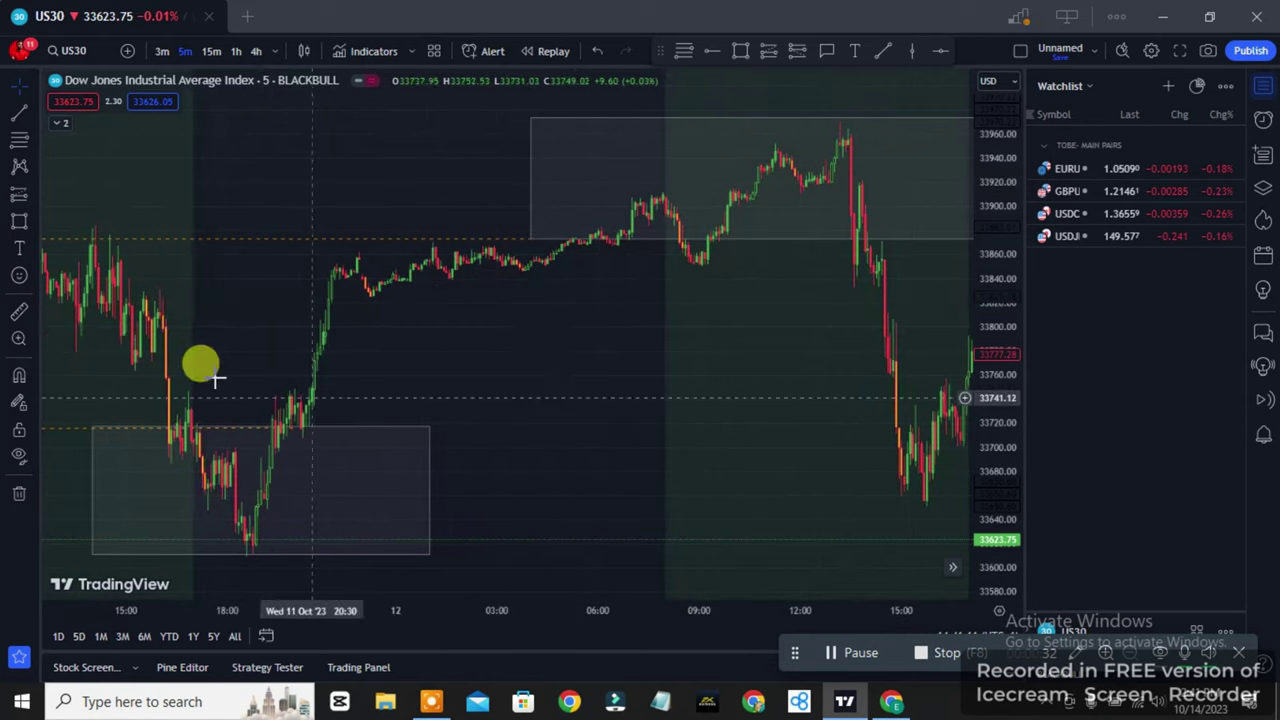
pyautogui.scroll(2, 226, 323)
pyautogui.moveTo(226, 323); pyautogui.dragTo(374, 283)
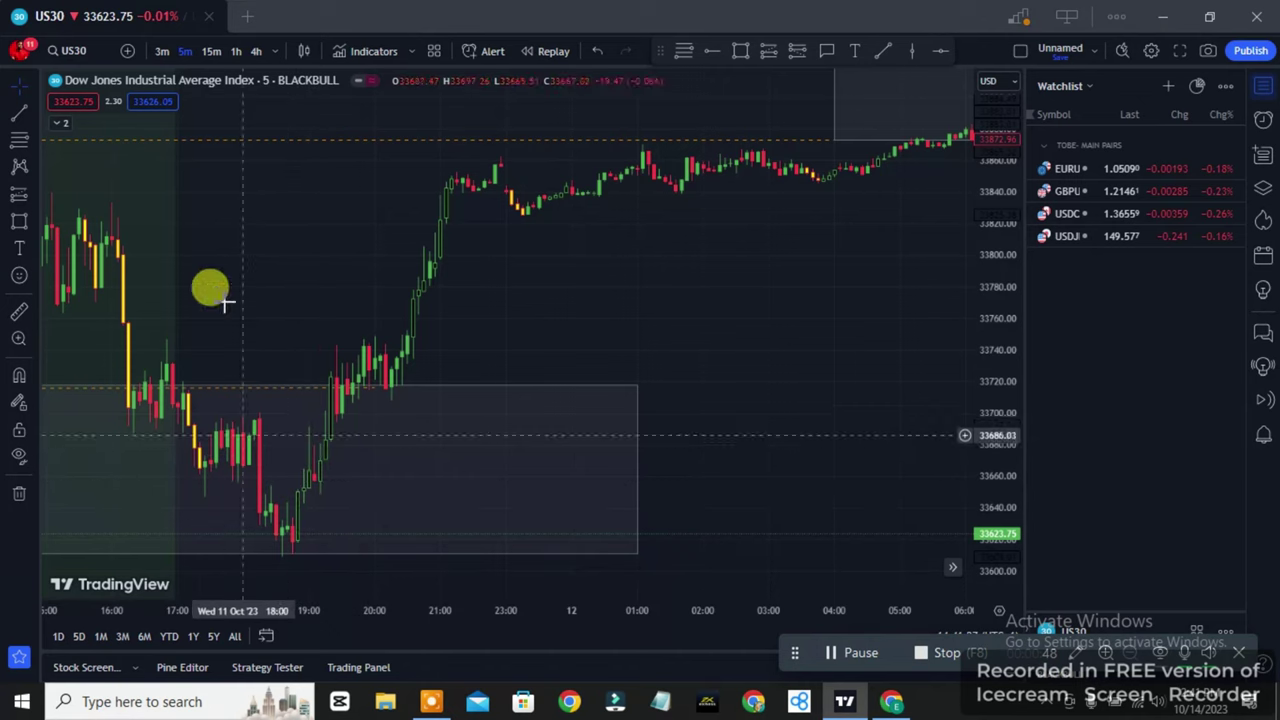
# - Set the US30 chart to the 3m timeframe, showing the Oct 11 low near 33,610
pyautogui.click(164, 56)
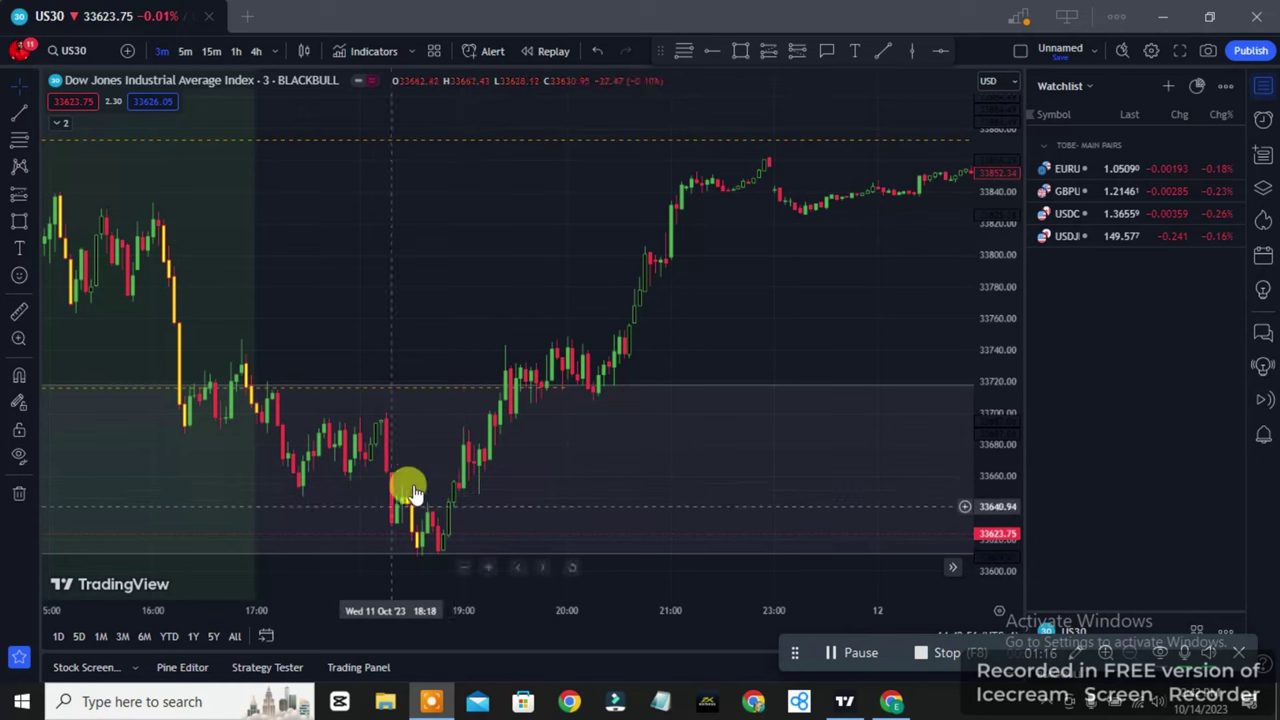
# - Draw a short trend line at the 33655.18 entry level from about 18:15 to 19:30
pyautogui.click(876, 48)
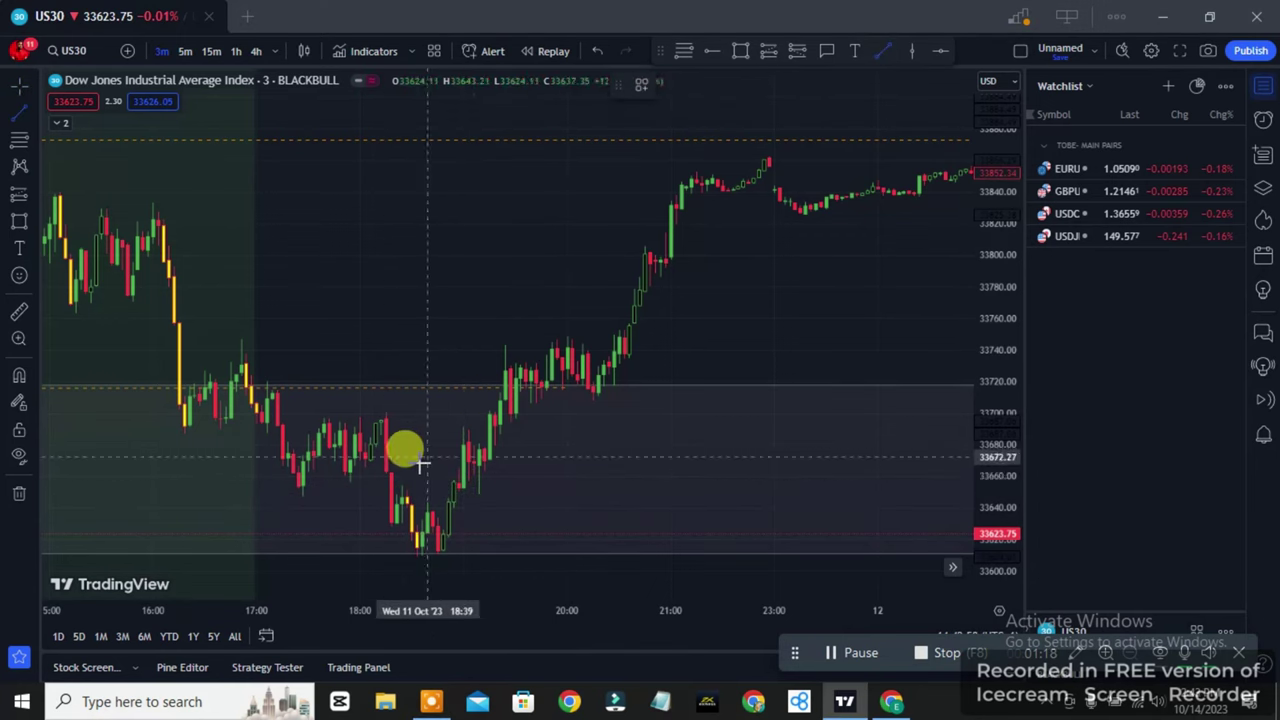
pyautogui.click(387, 485)
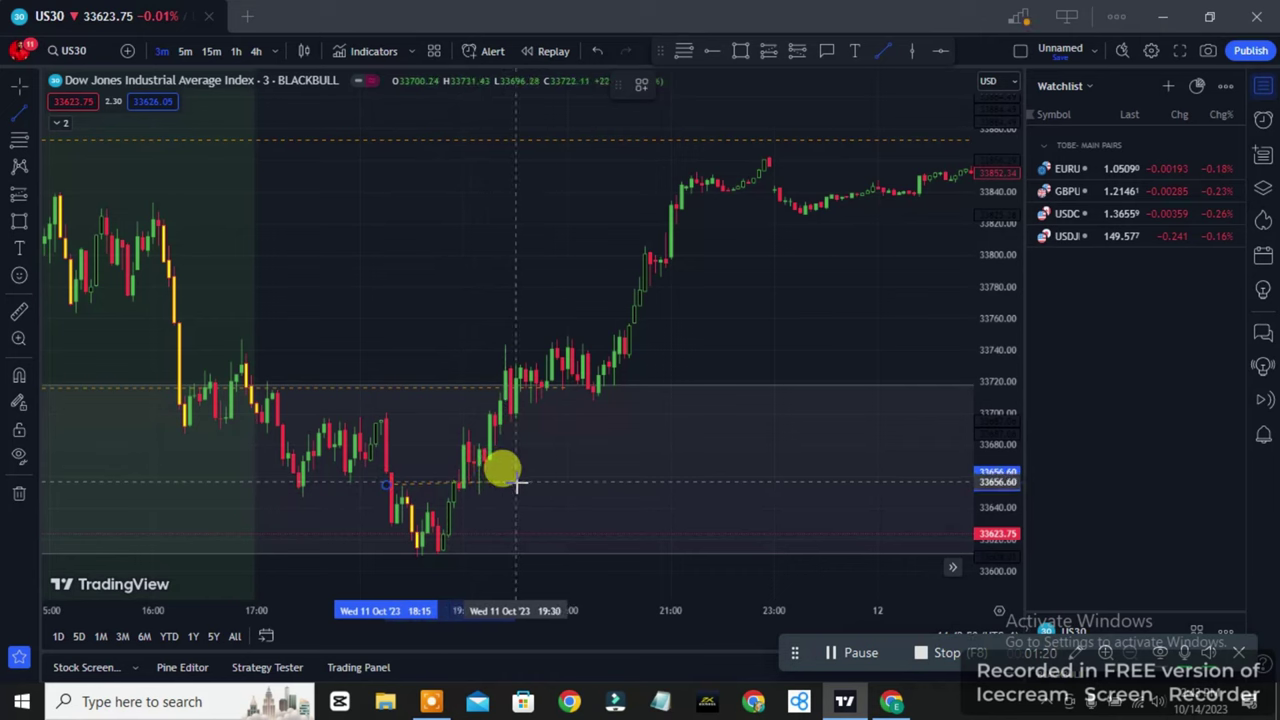
pyautogui.click(519, 485)
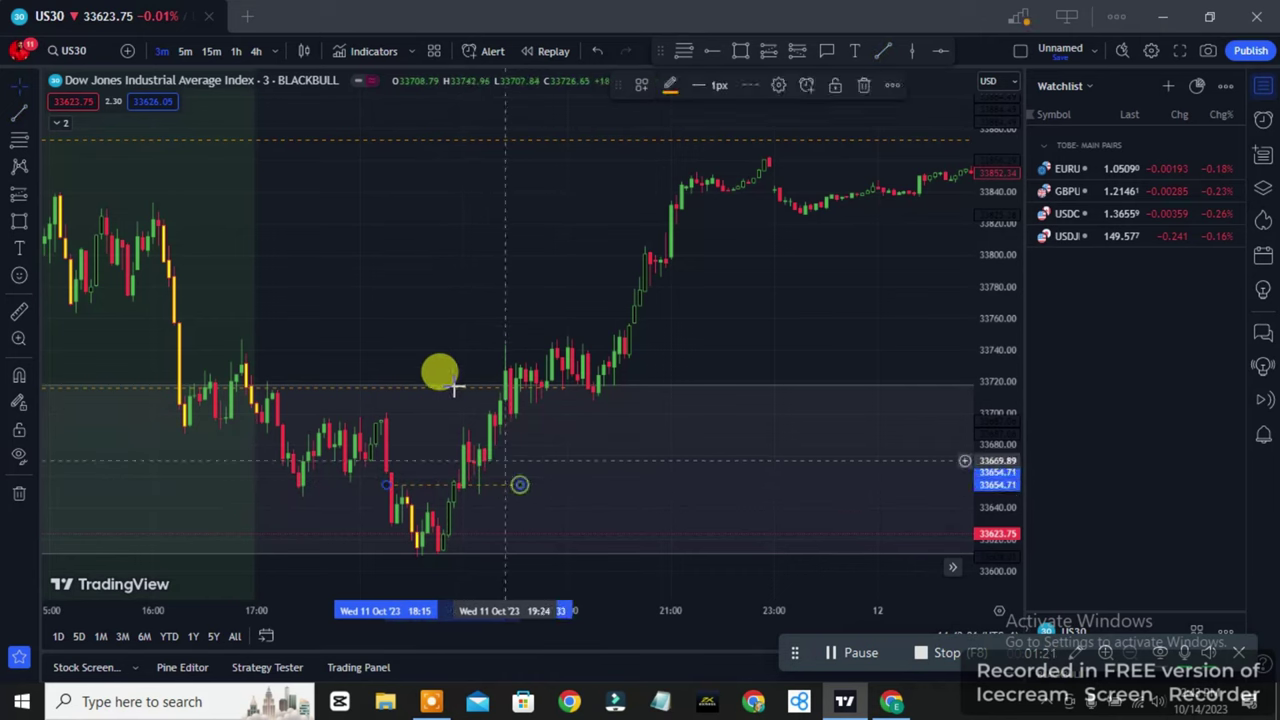
# - Place a long position at the entry level, undoing an accidental demand-zone move
pyautogui.click(769, 48)
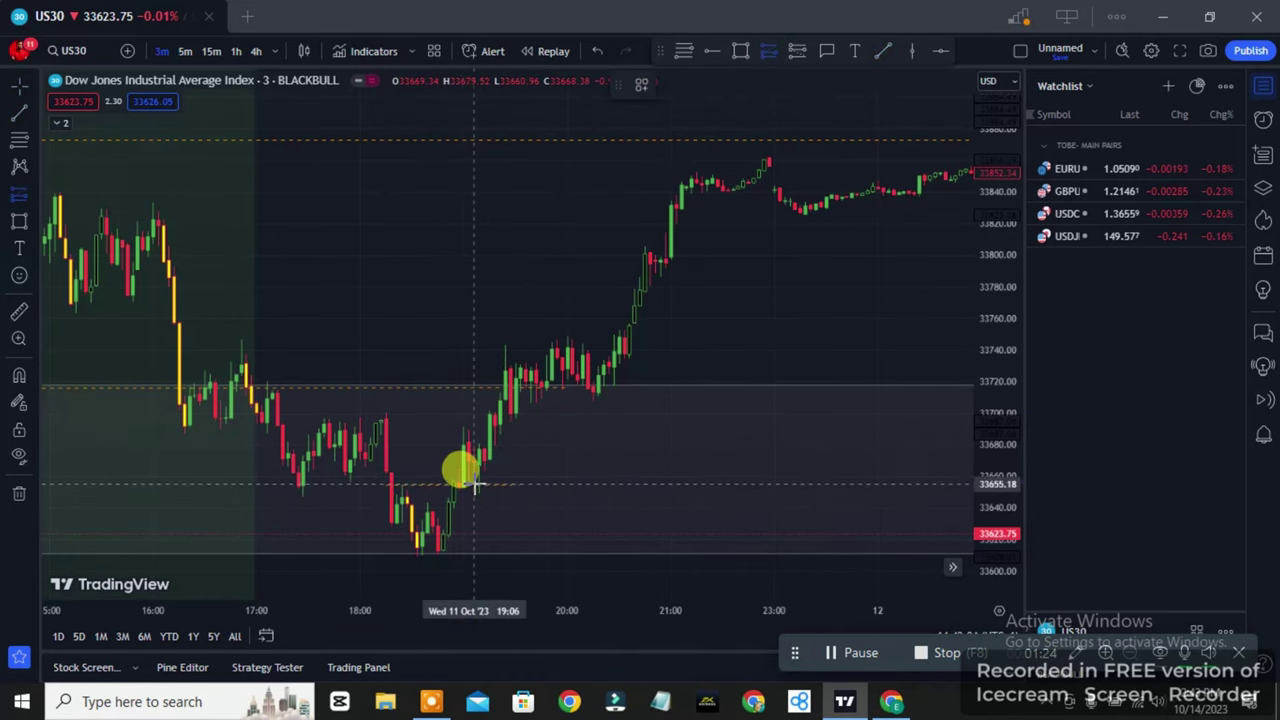
pyautogui.click(474, 485)
pyautogui.moveTo(423, 554); pyautogui.dragTo(597, 515)
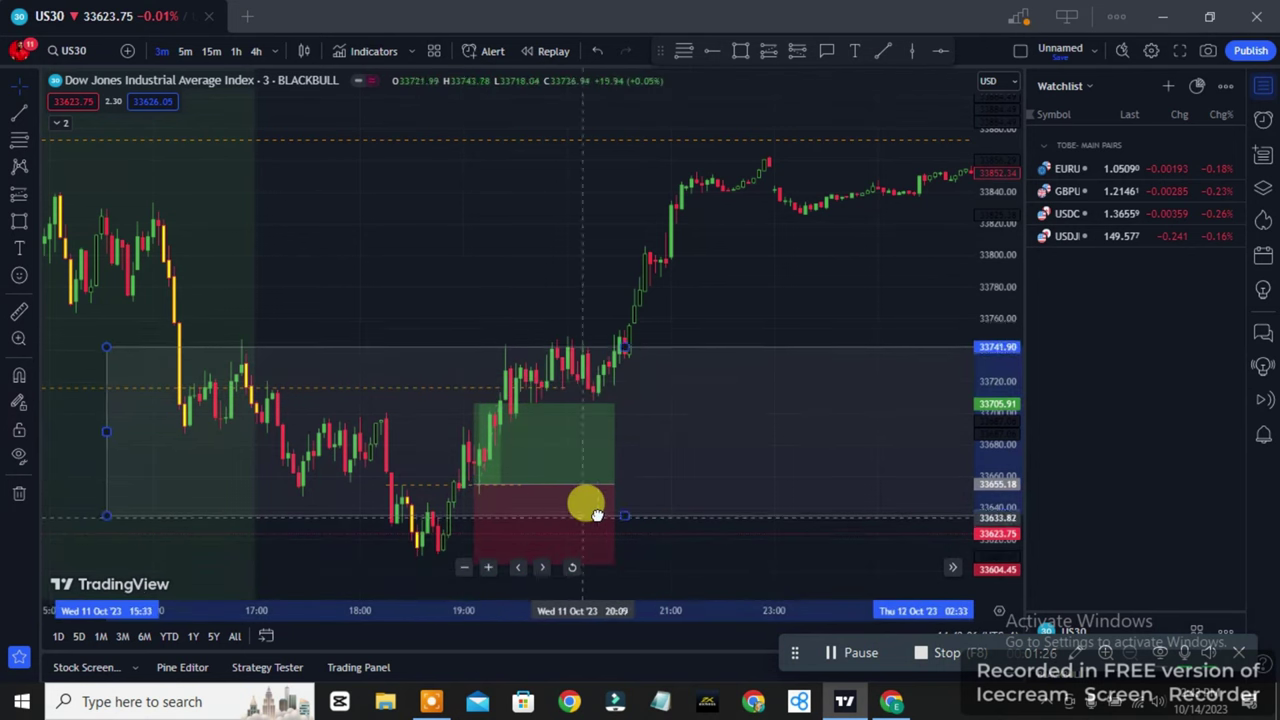
pyautogui.hotkey('ctrl', 'z')
pyautogui.moveTo(453, 306); pyautogui.dragTo(673, 272)
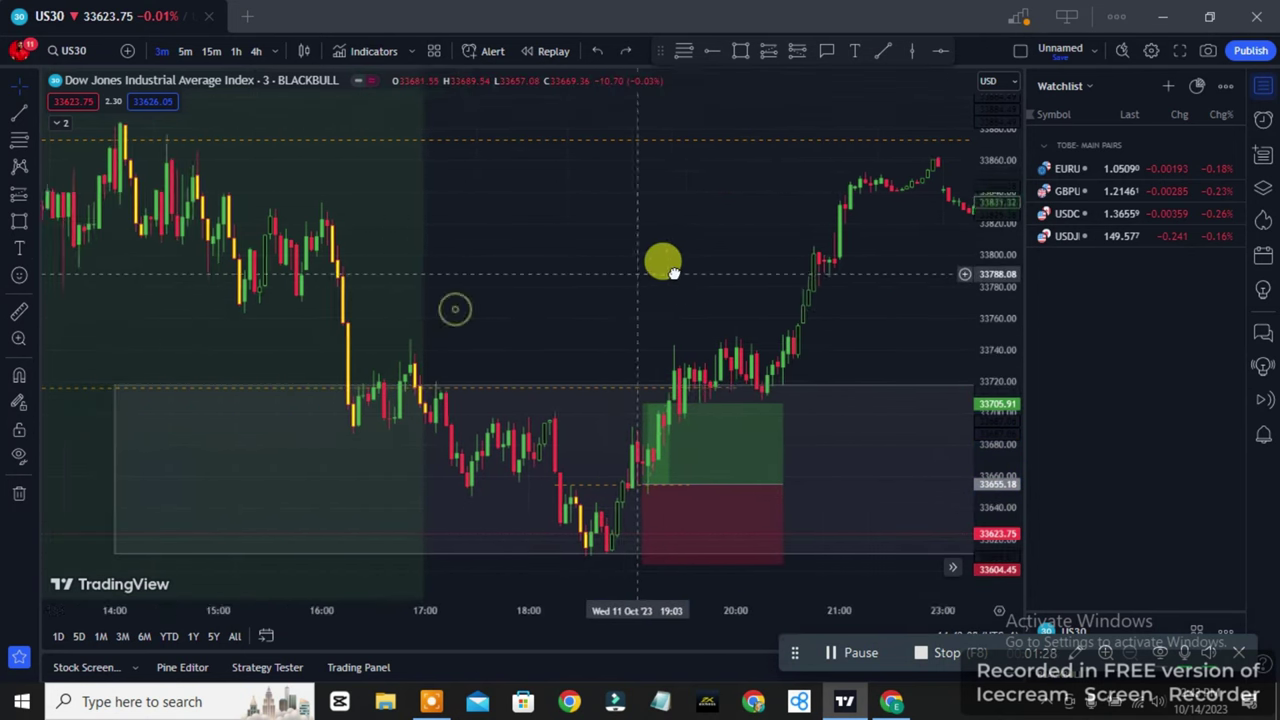
# - Set the long position's stop loss to 33609.14 and profit target to 33836.02
pyautogui.click(697, 551)
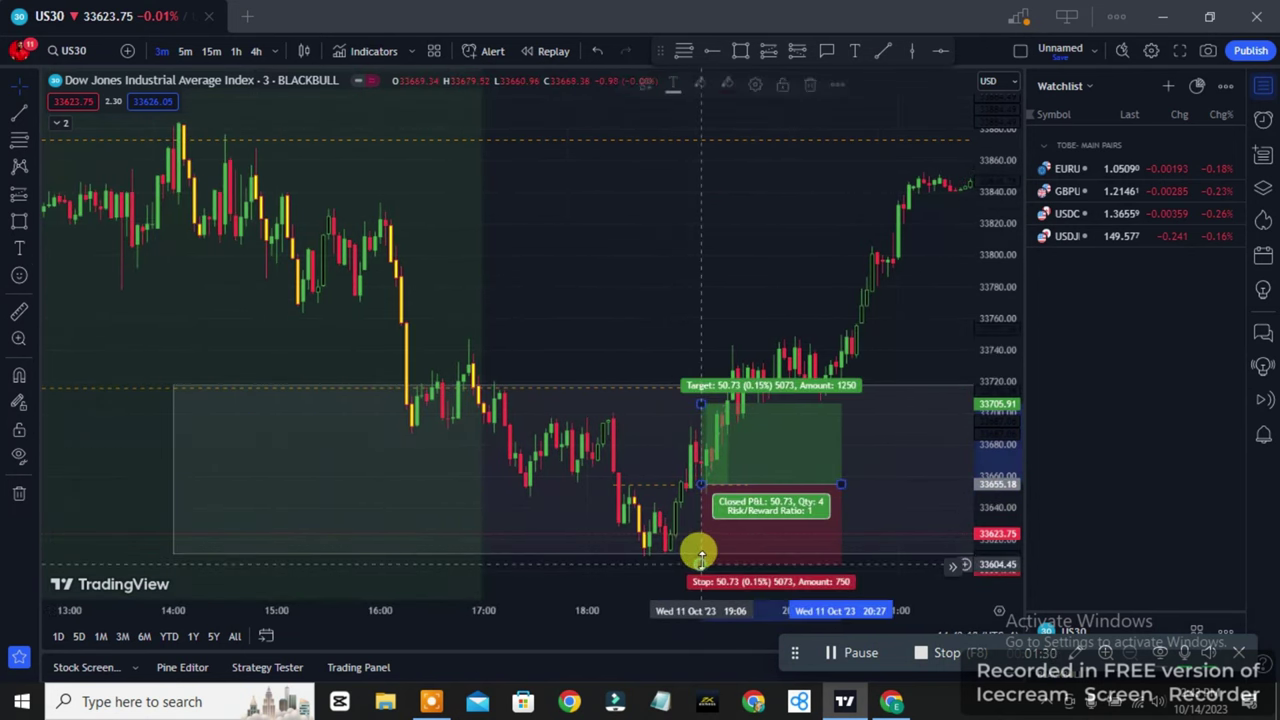
pyautogui.moveTo(701, 556); pyautogui.dragTo(703, 549)
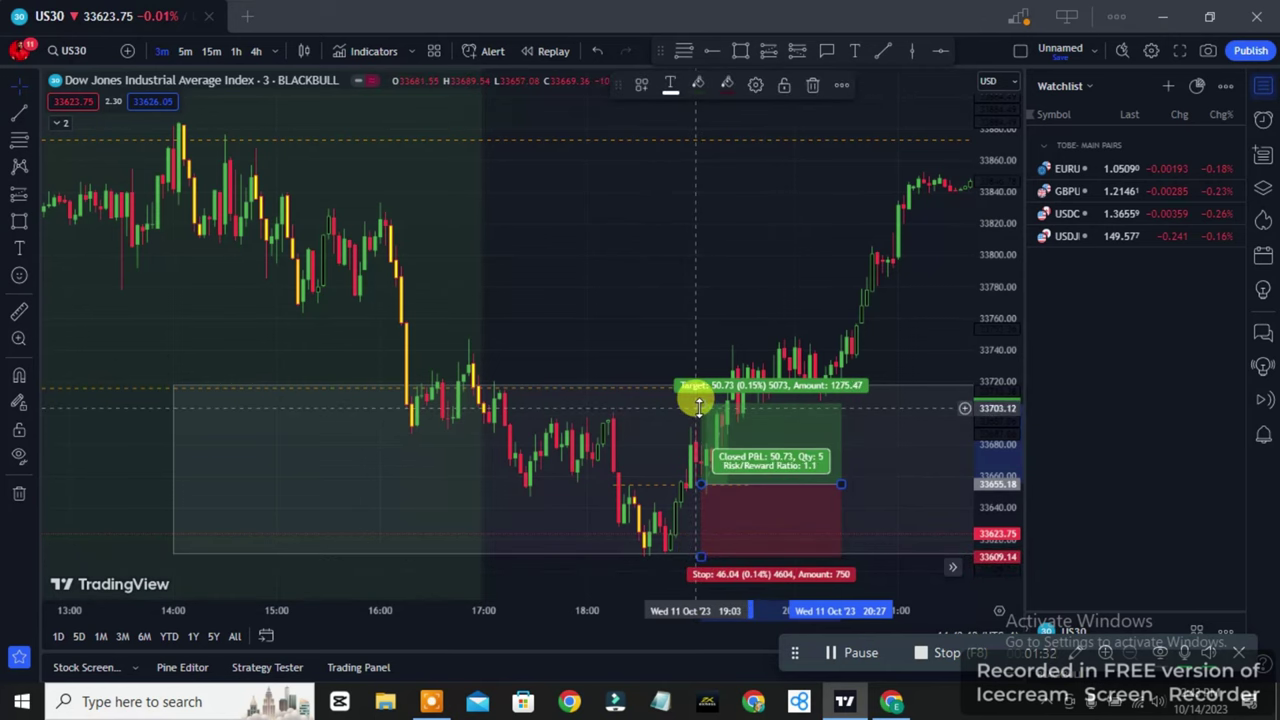
pyautogui.moveTo(702, 398); pyautogui.dragTo(194, 134)
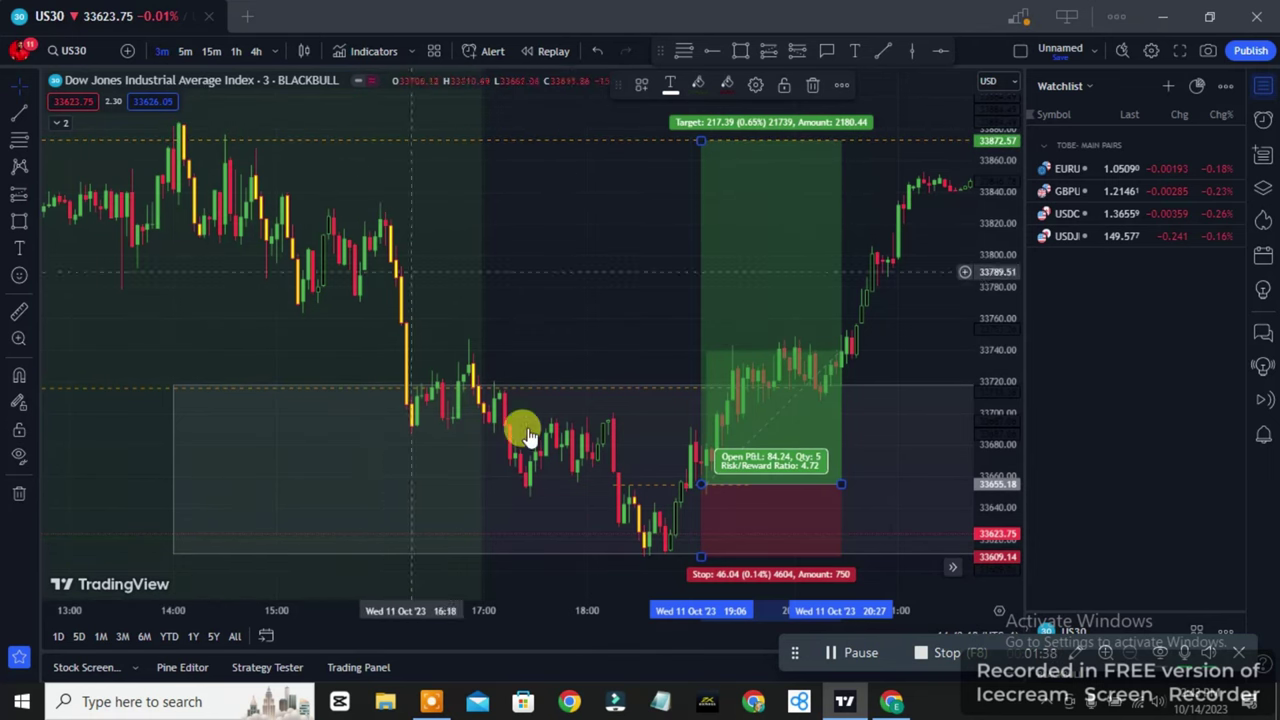
pyautogui.moveTo(701, 143); pyautogui.dragTo(700, 196)
pyautogui.moveTo(620, 214); pyautogui.dragTo(420, 240)
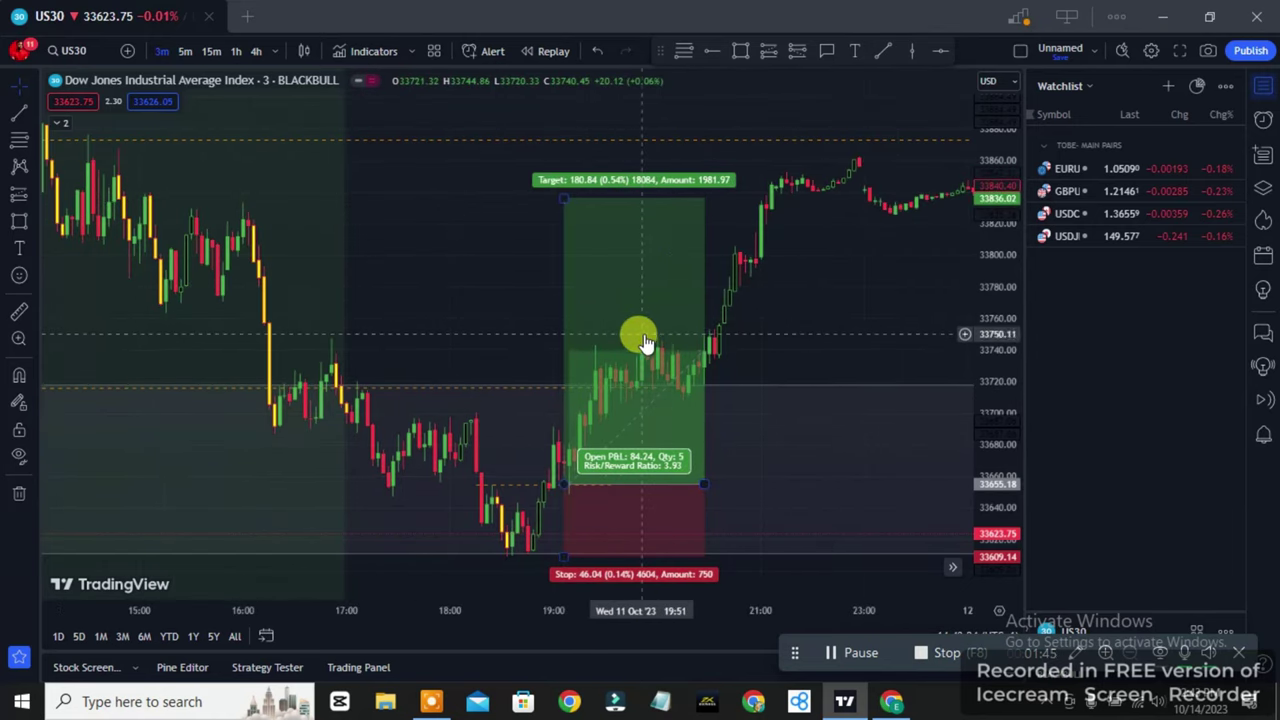
pyautogui.moveTo(785, 343); pyautogui.dragTo(553, 338)
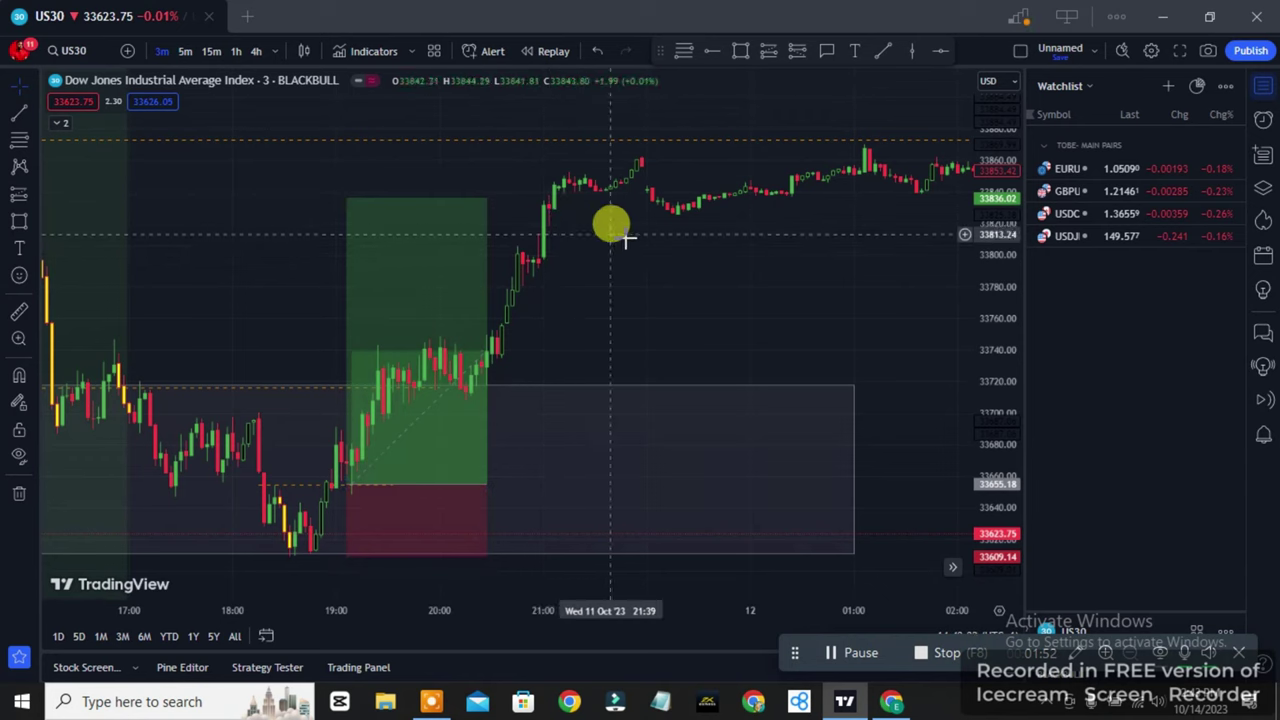
# - Zoom out and pan forward to the Thu 12 Oct session beneath the supply zone
pyautogui.scroll(-2, 563, 318)
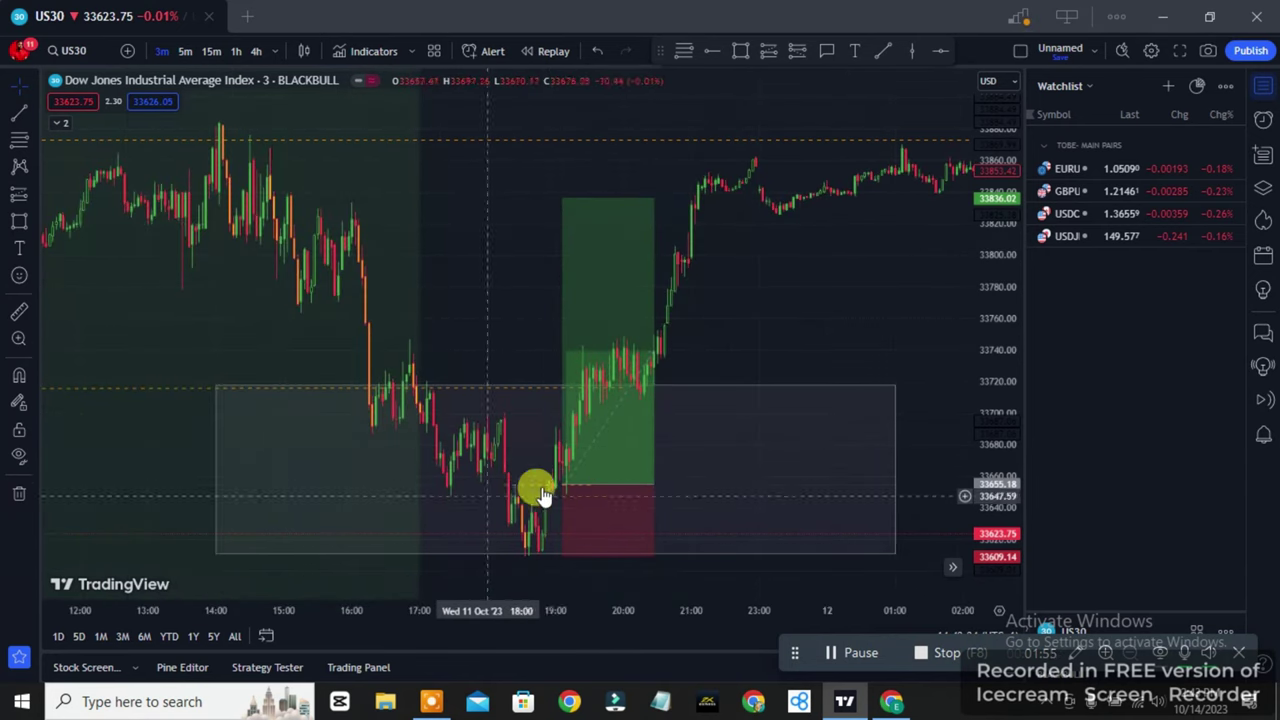
pyautogui.scroll(2, 480, 471)
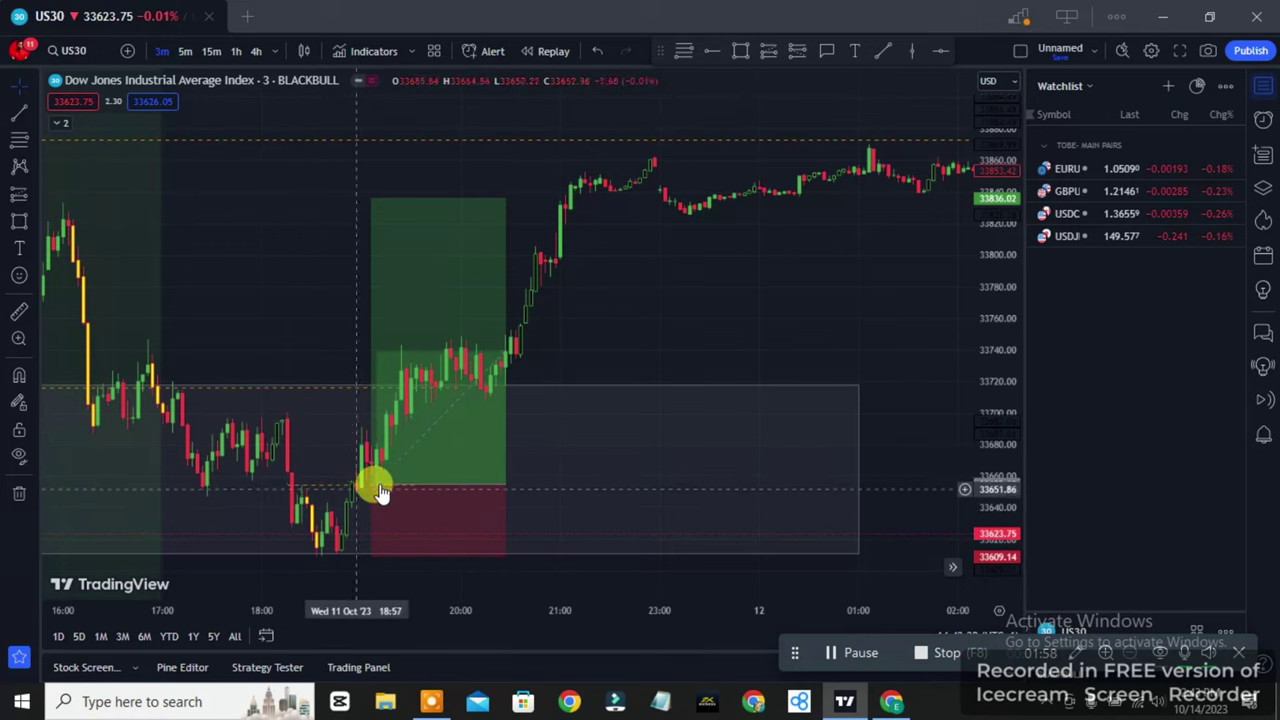
pyautogui.scroll(-2, 690, 285)
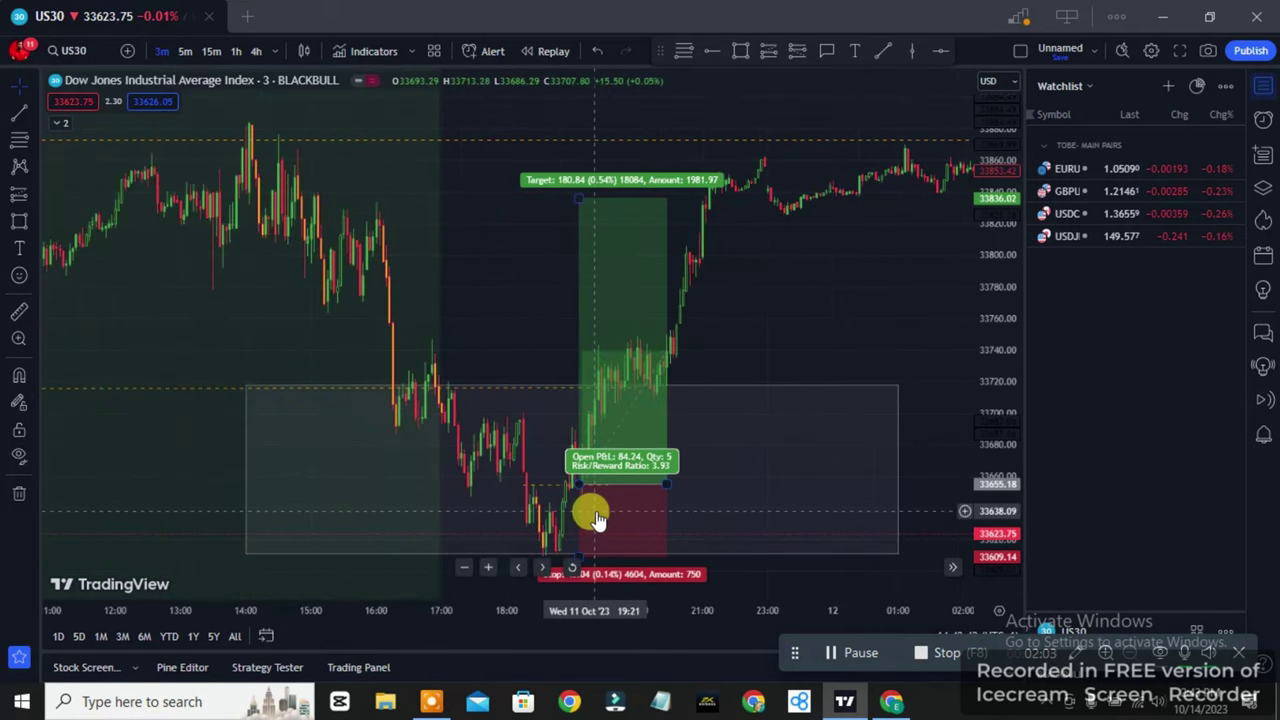
pyautogui.moveTo(866, 283); pyautogui.dragTo(614, 323)
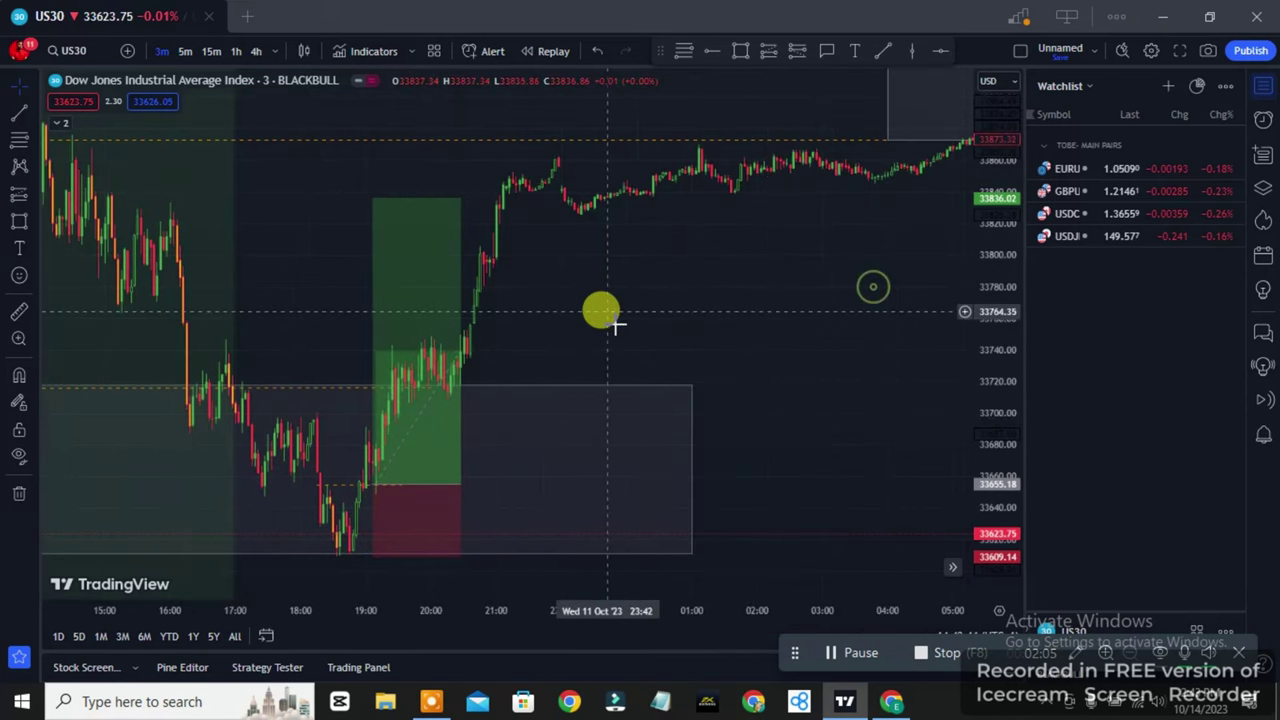
pyautogui.scroll(-3, 651, 283)
pyautogui.scroll(-1, 720, 285)
pyautogui.scroll(-1, 650, 330)
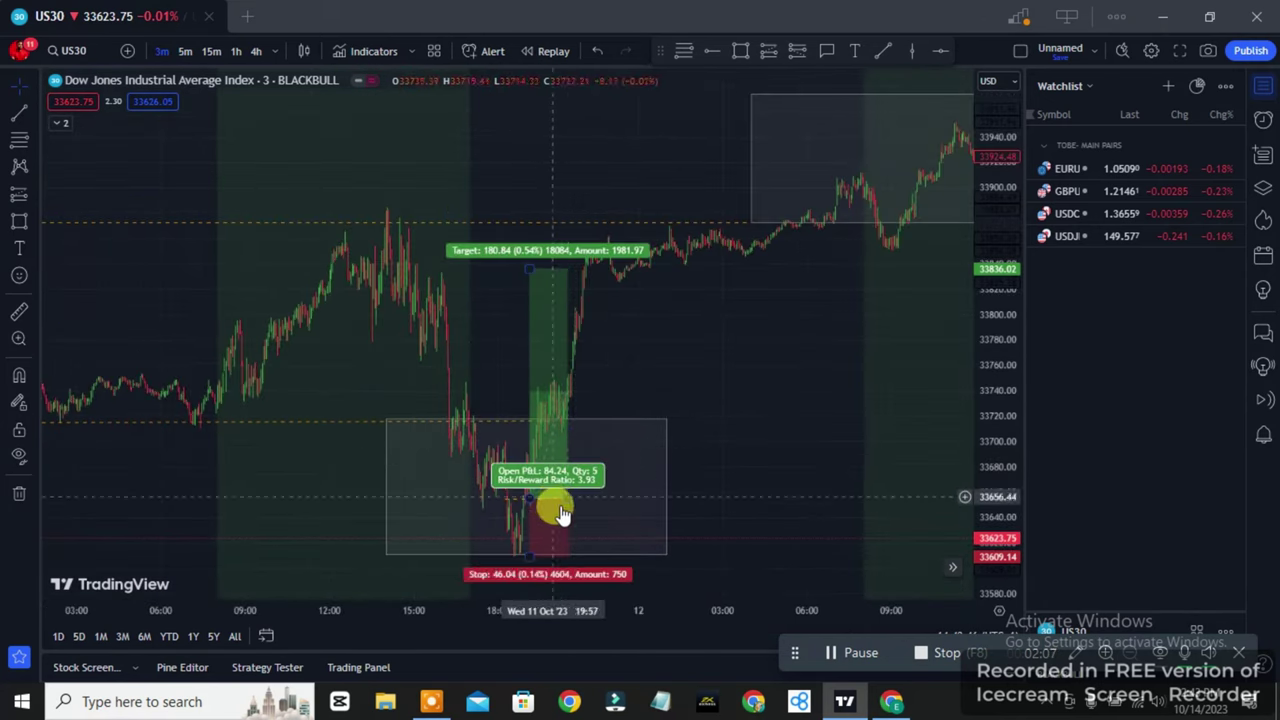
pyautogui.scroll(-1, 660, 170)
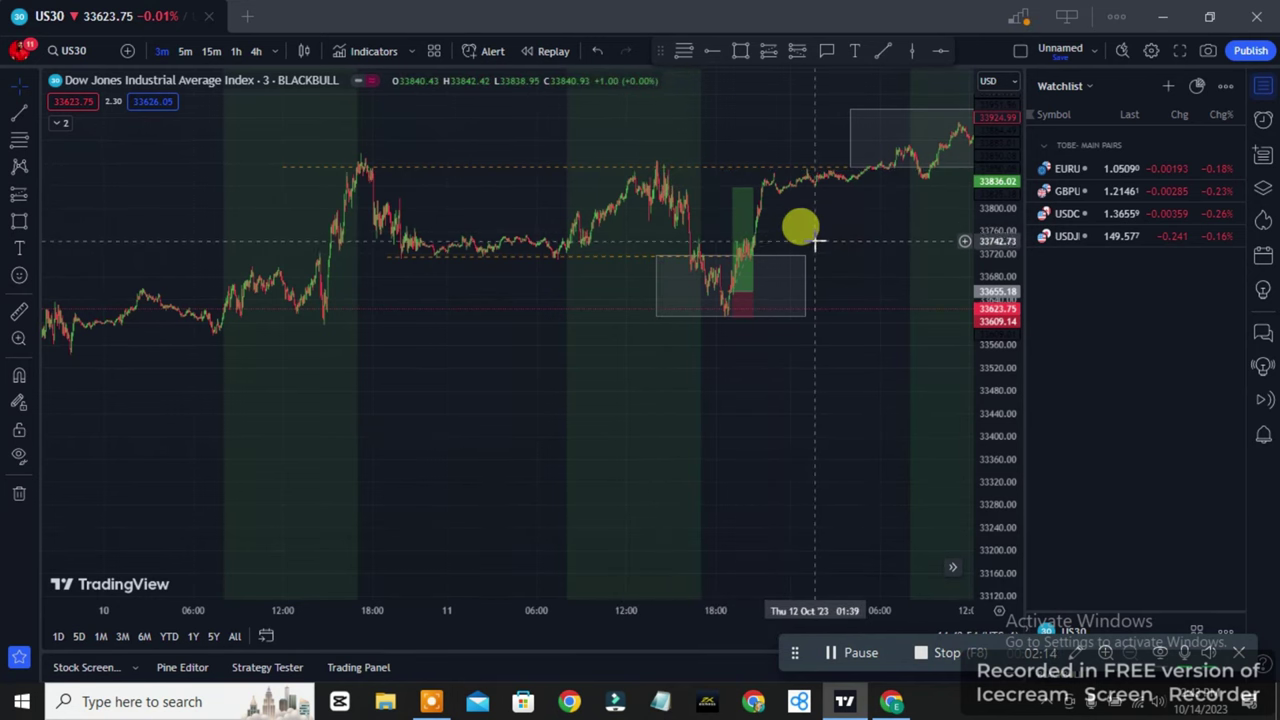
pyautogui.scroll(4, 816, 245)
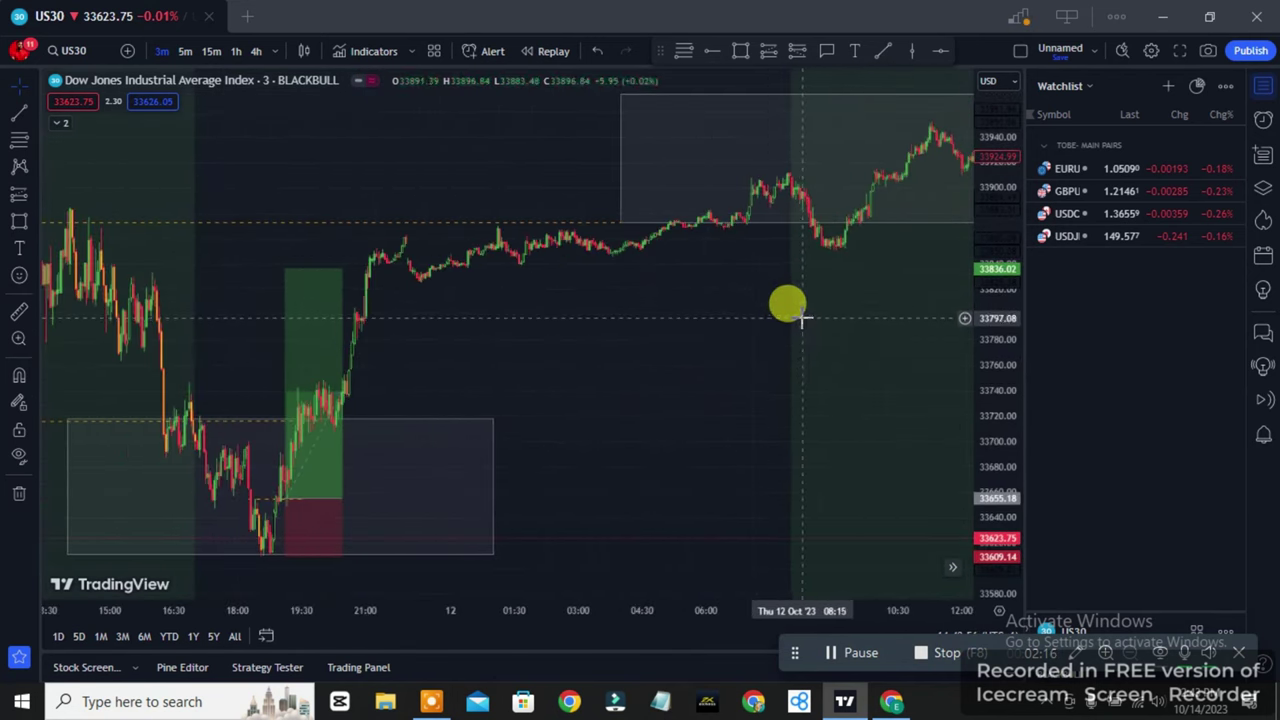
pyautogui.moveTo(797, 345); pyautogui.dragTo(507, 370)
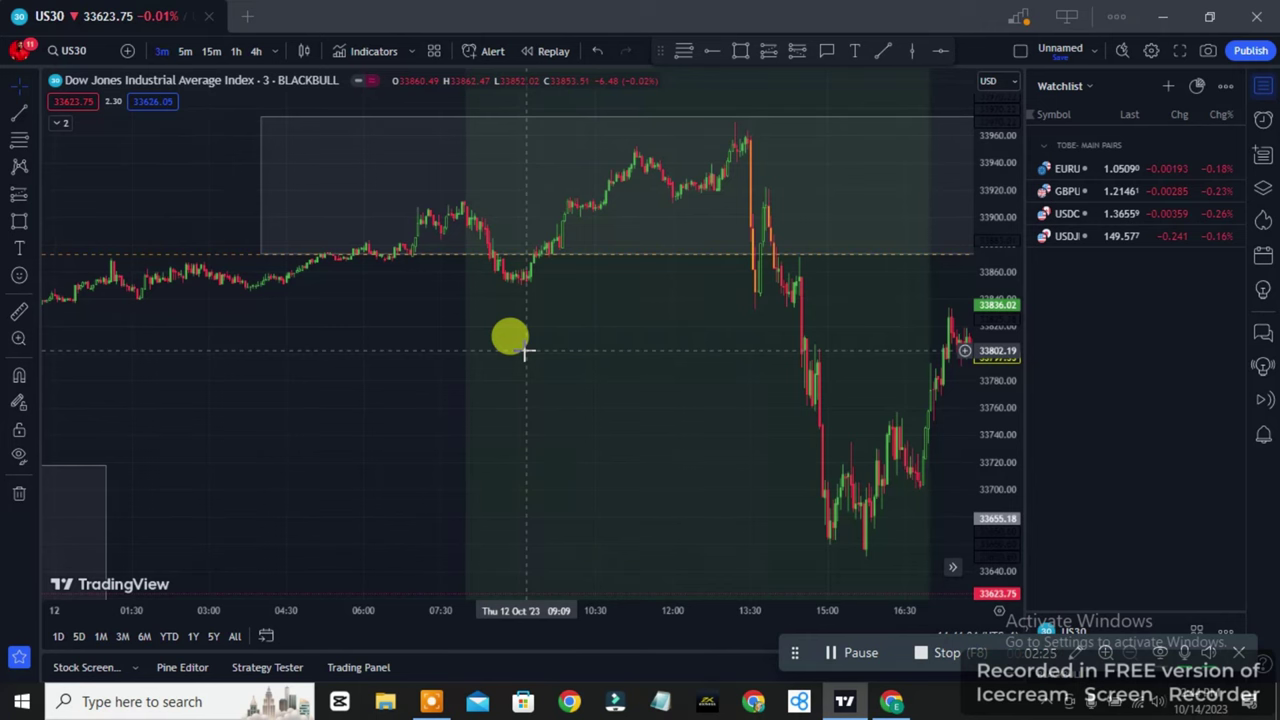
# - Stretch the price scale and pan to centre the supply zone top and the 12 Oct drop
pyautogui.scroll(3, 594, 337)
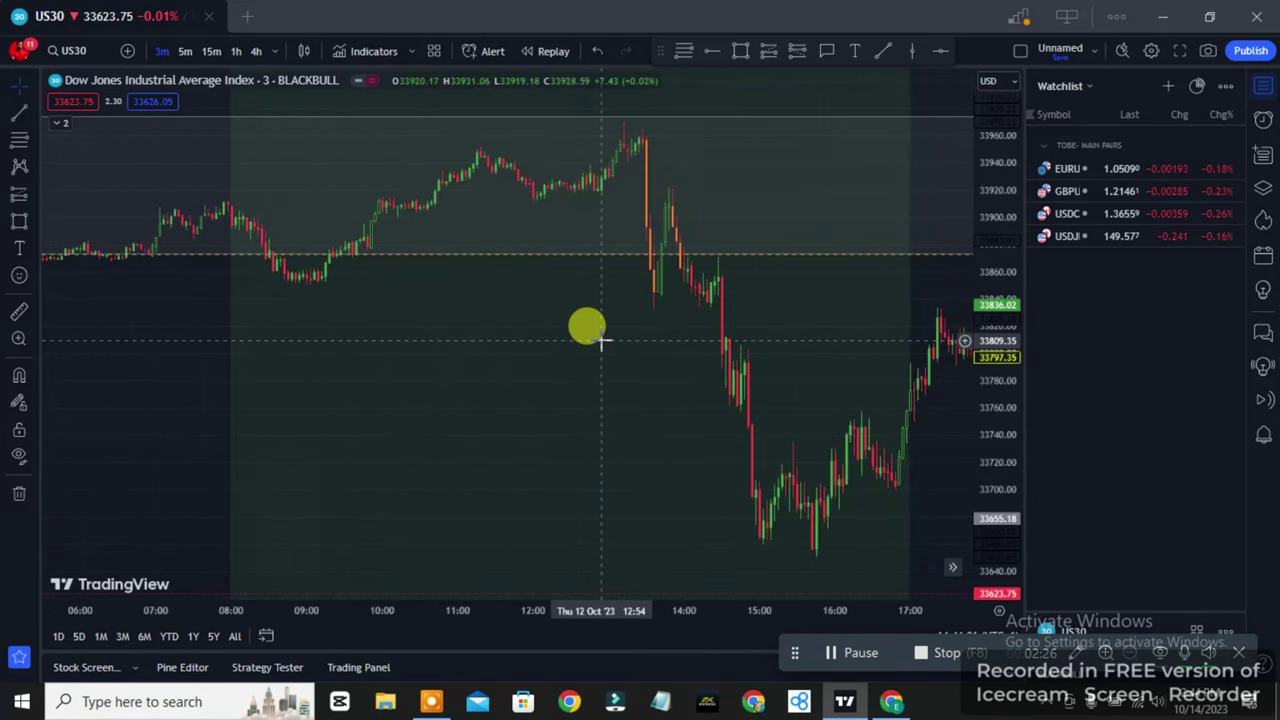
pyautogui.moveTo(770, 126); pyautogui.dragTo(720, 129)
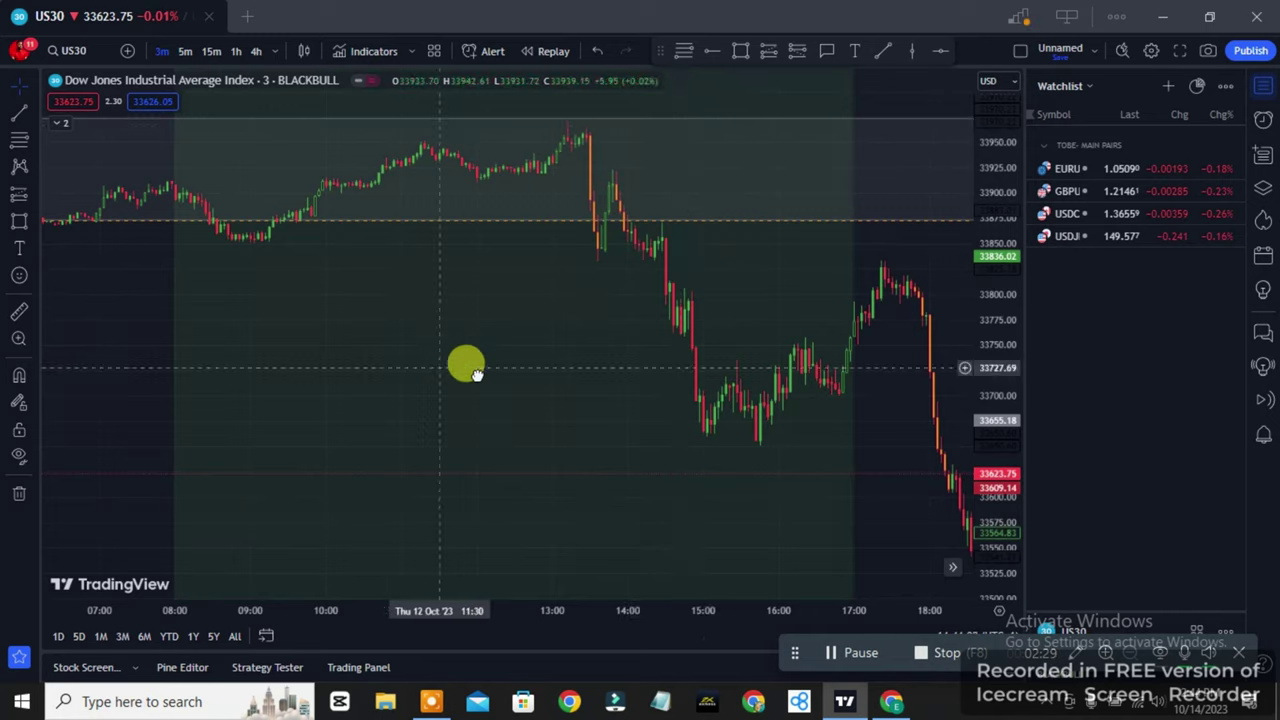
pyautogui.moveTo(463, 366); pyautogui.dragTo(680, 410)
pyautogui.moveTo(986, 300); pyautogui.dragTo(966, 277)
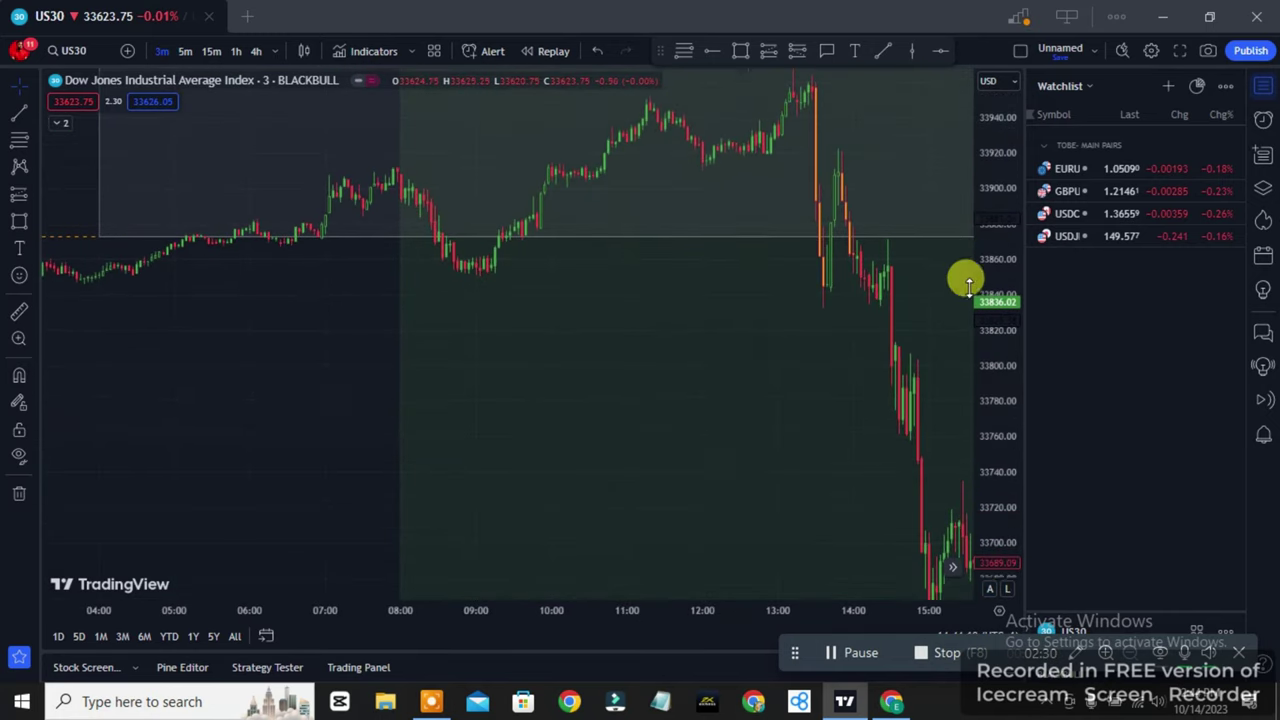
pyautogui.scroll(2, 703, 395)
pyautogui.moveTo(588, 405); pyautogui.dragTo(466, 449)
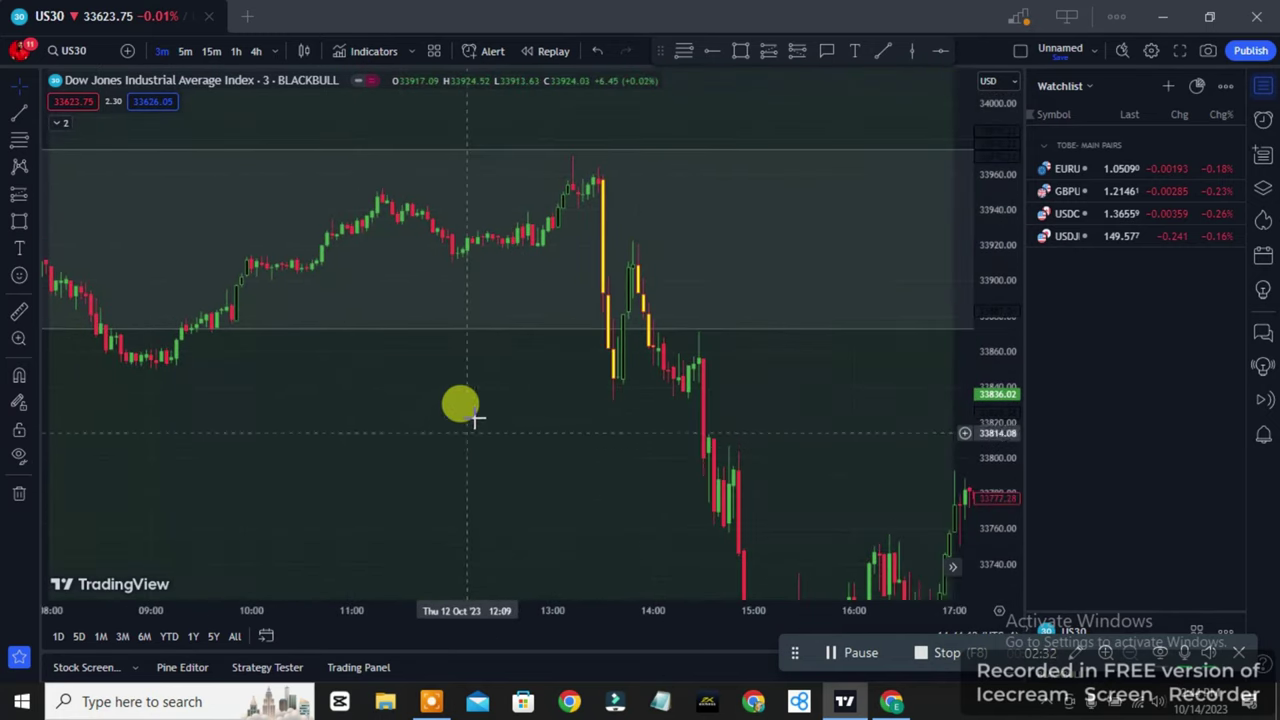
pyautogui.moveTo(676, 142); pyautogui.dragTo(607, 144)
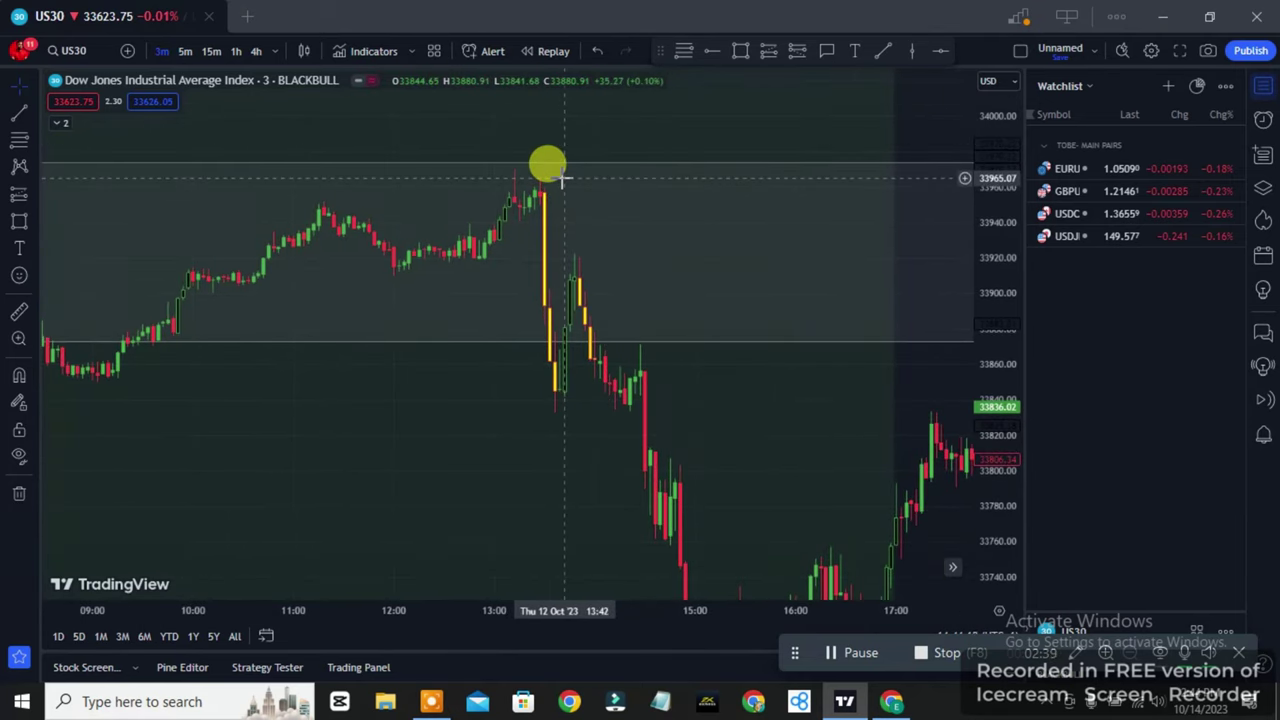
pyautogui.moveTo(597, 131); pyautogui.dragTo(532, 168)
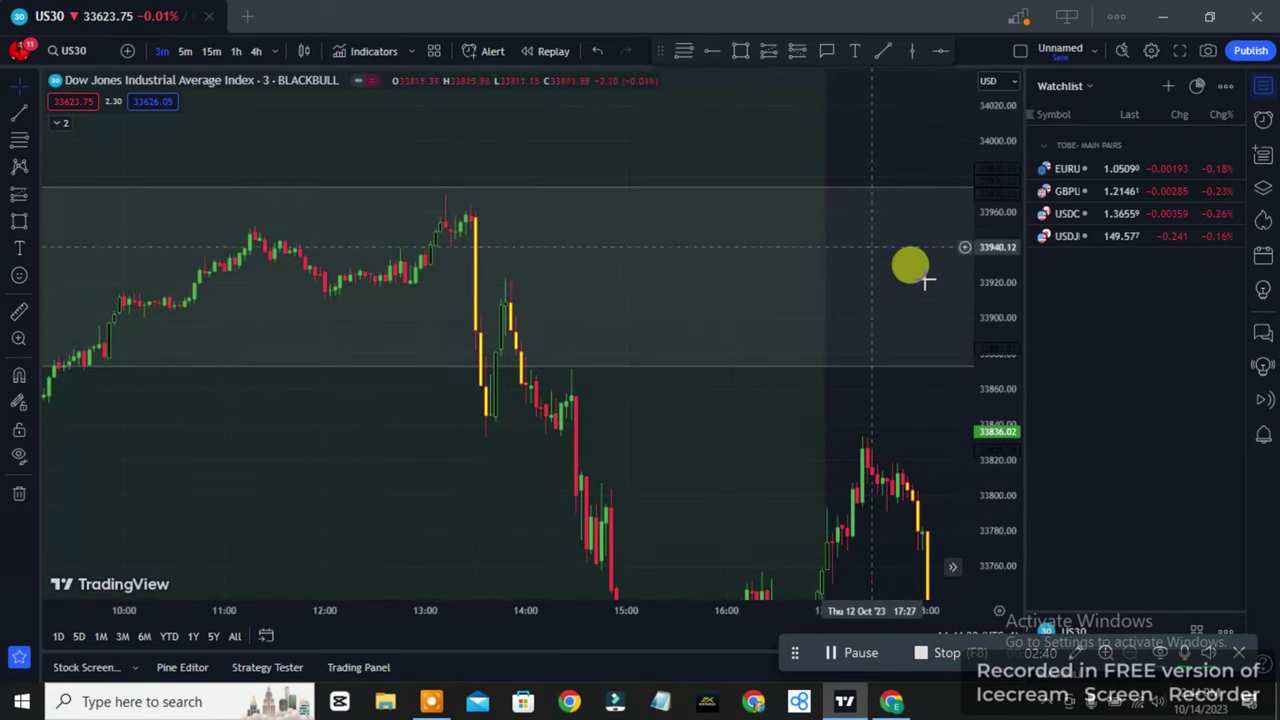
pyautogui.moveTo(1000, 309); pyautogui.dragTo(986, 286)
pyautogui.moveTo(576, 118); pyautogui.dragTo(463, 141)
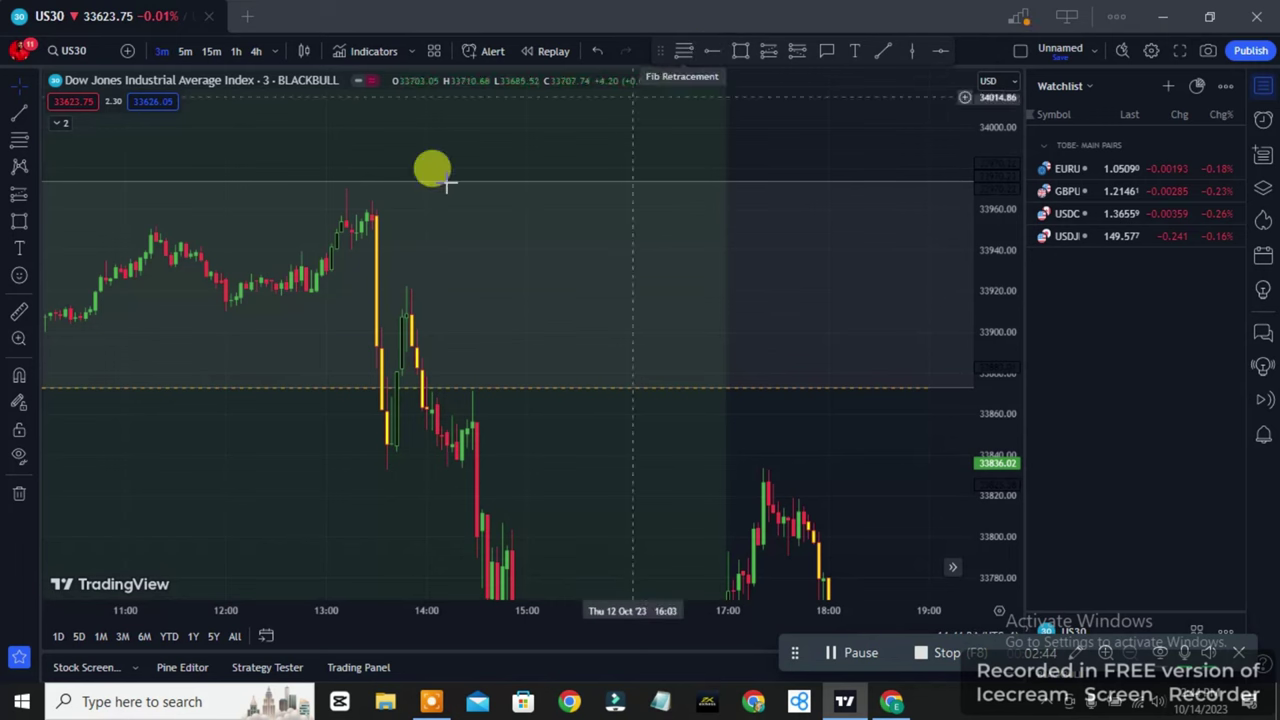
# - Zoom and enlarge the candles to frame the 12 Oct 13:00 spike
pyautogui.scroll(-3, 423, 166)
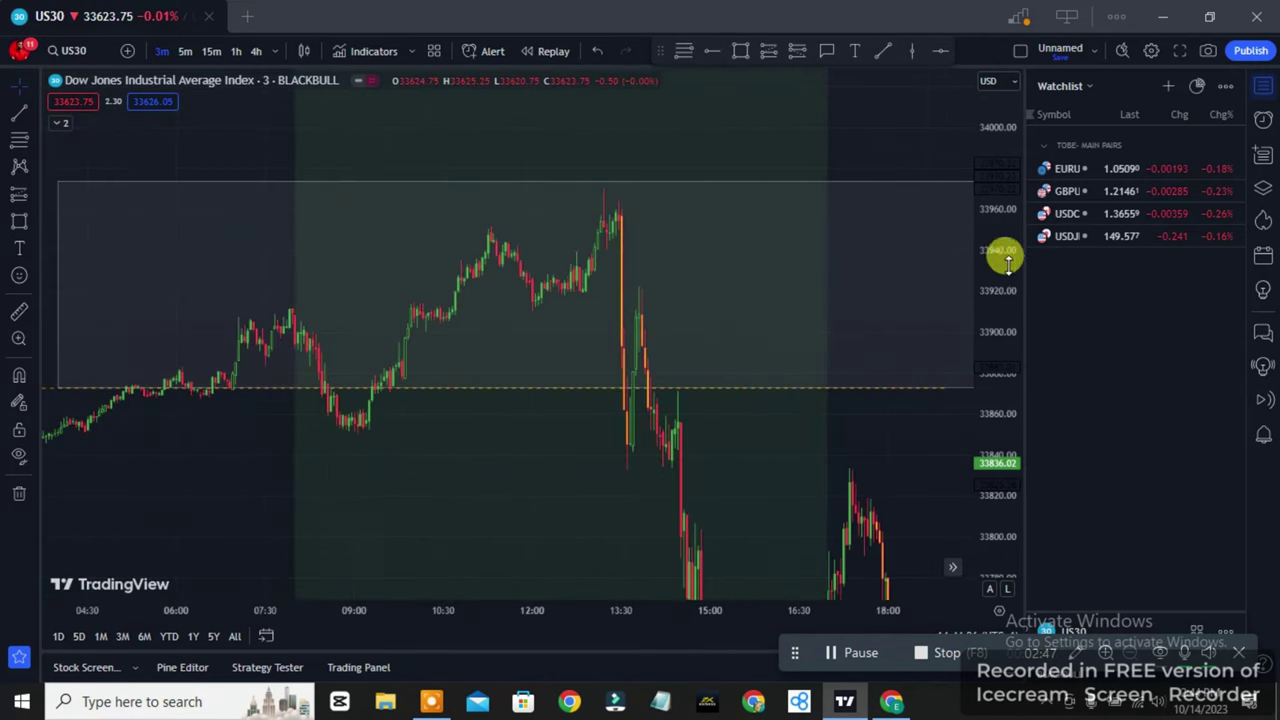
pyautogui.scroll(-5, 894, 277)
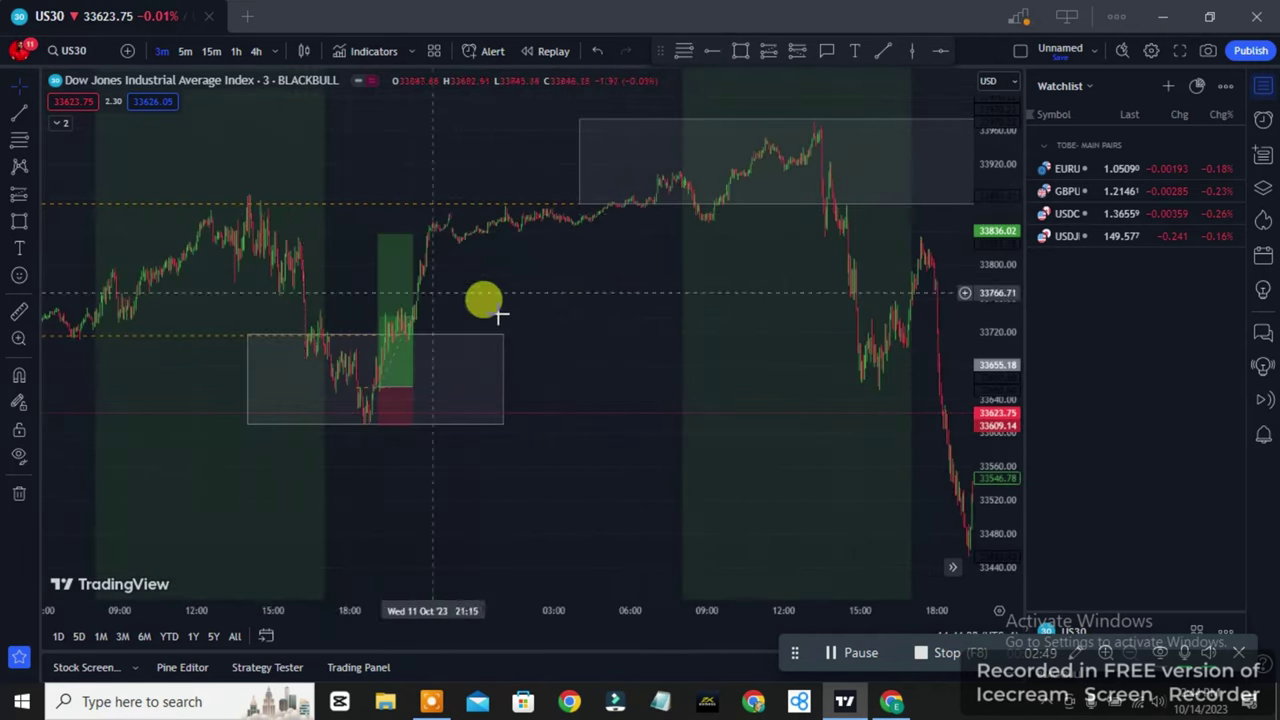
pyautogui.scroll(-3, 706, 251)
pyautogui.scroll(5, 695, 325)
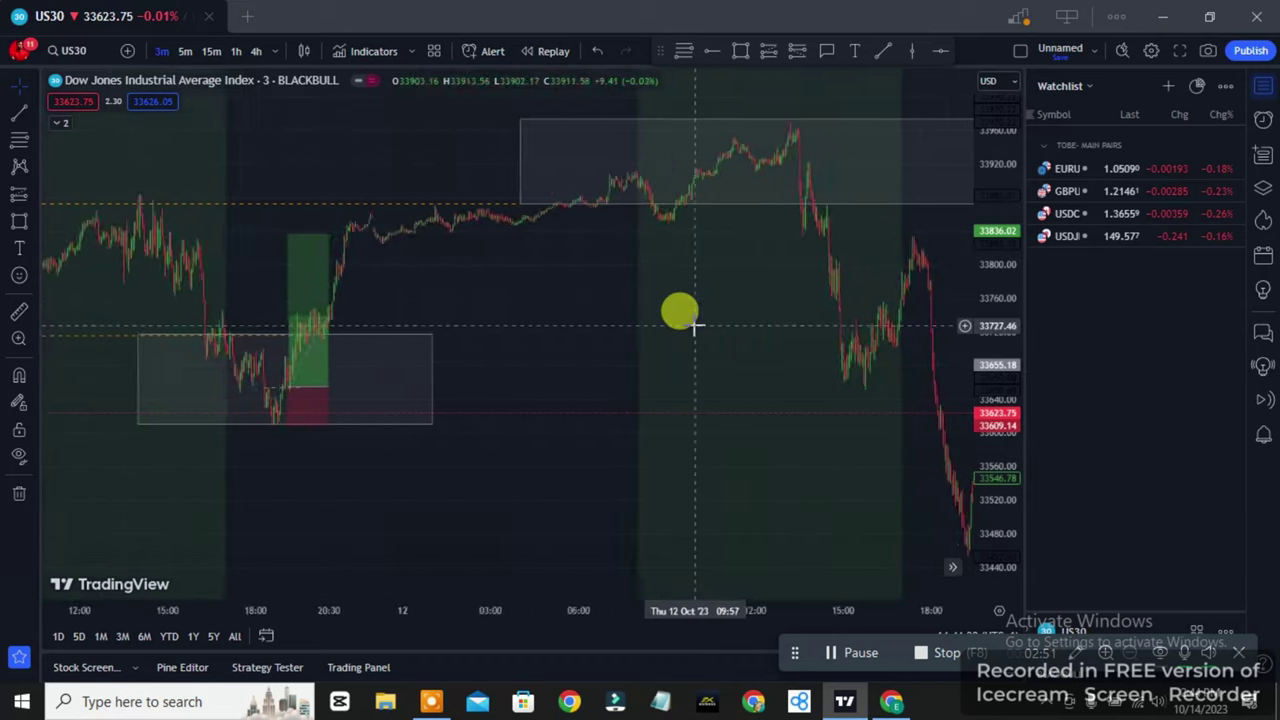
pyautogui.scroll(5, 695, 325)
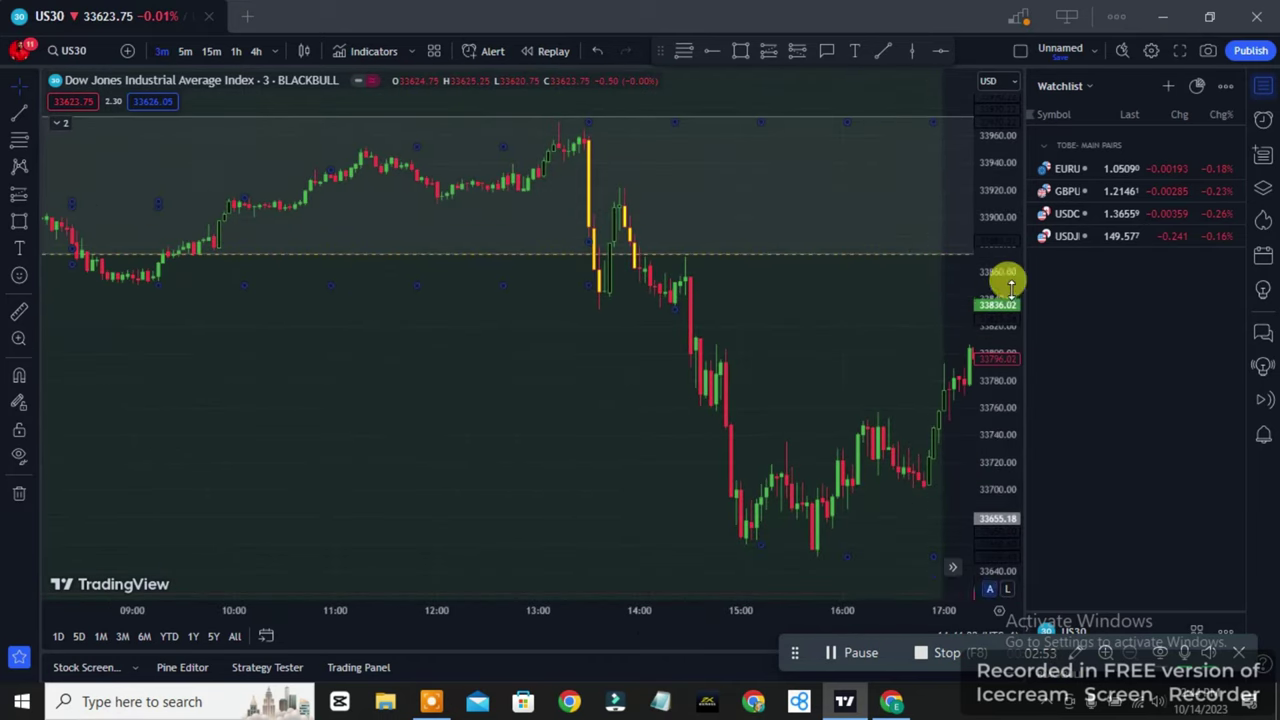
pyautogui.moveTo(1010, 285); pyautogui.dragTo(523, 374)
pyautogui.moveTo(508, 297); pyautogui.dragTo(471, 449)
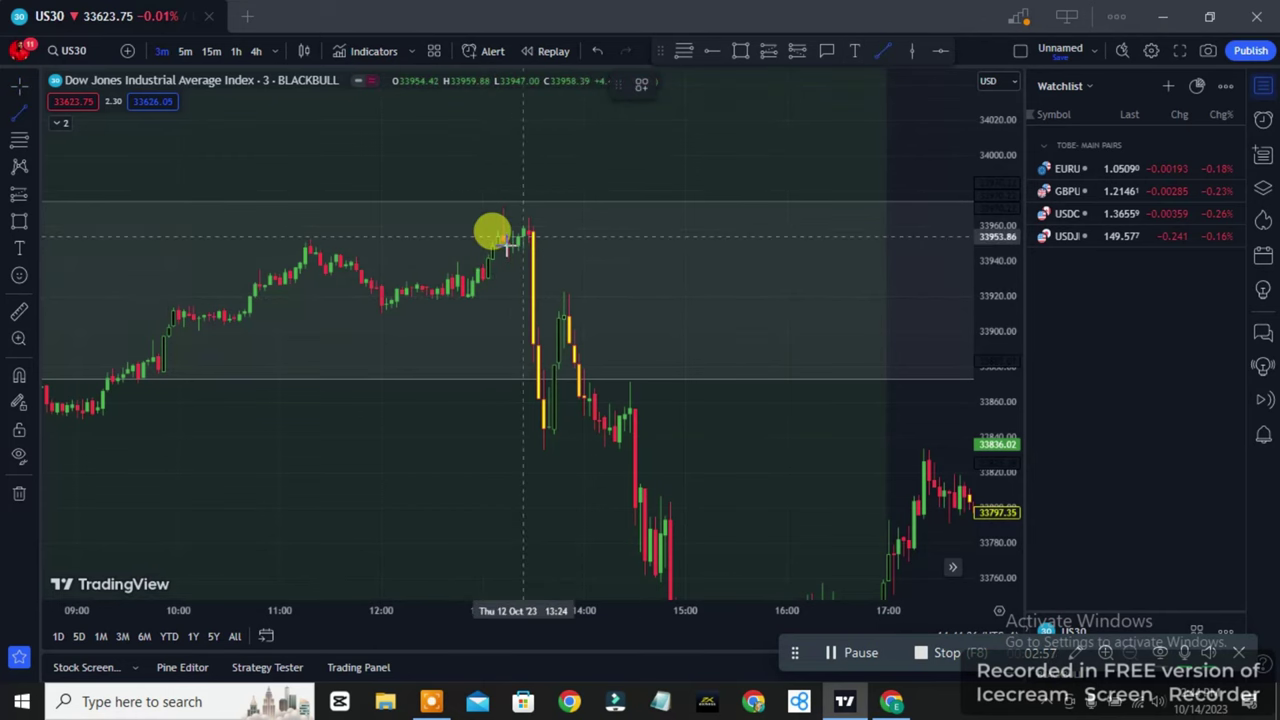
# - Draw horizontal rays at 33940.67 and at the 13:03 spike high near 33,970
pyautogui.click(593, 260)
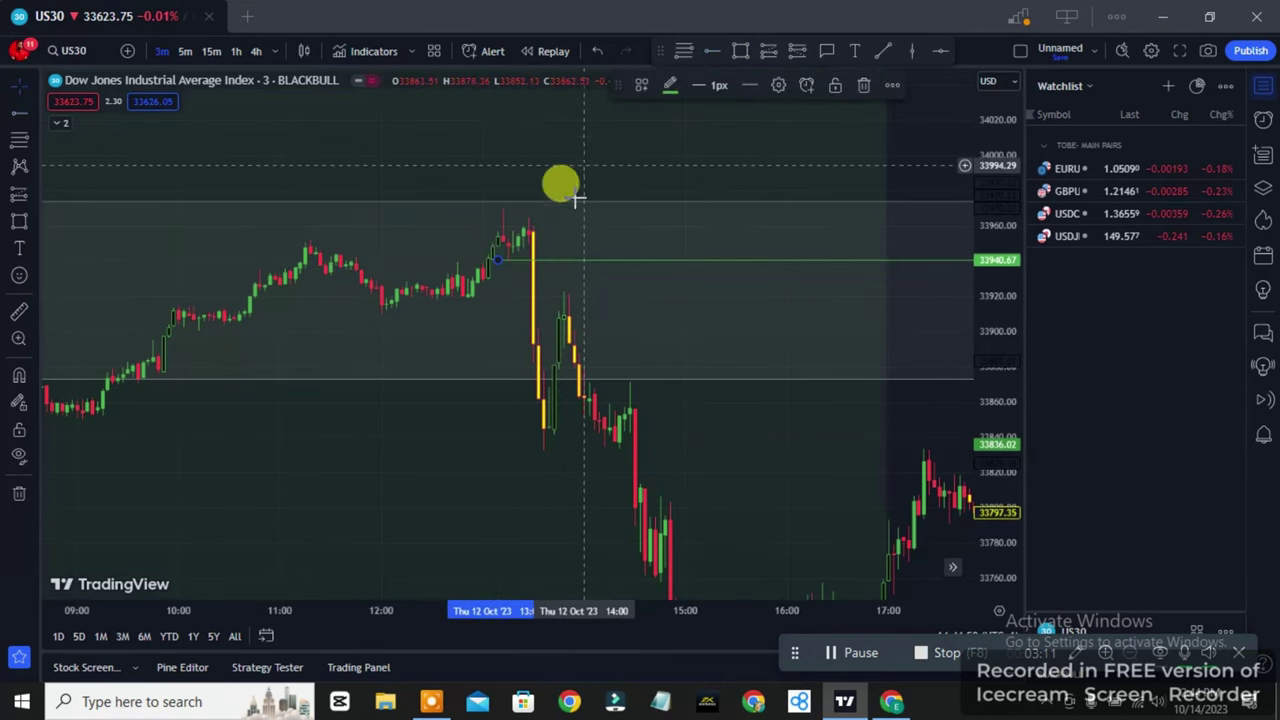
pyautogui.click(514, 261)
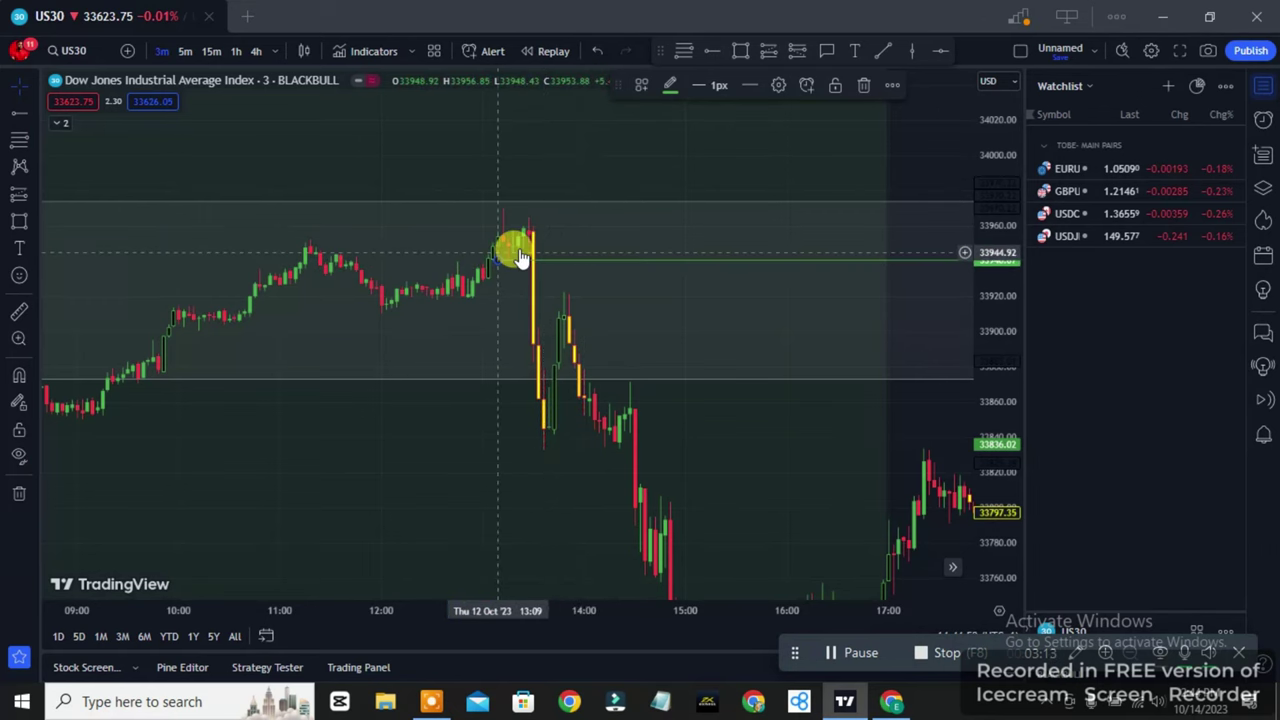
pyautogui.moveTo(493, 263); pyautogui.dragTo(497, 261)
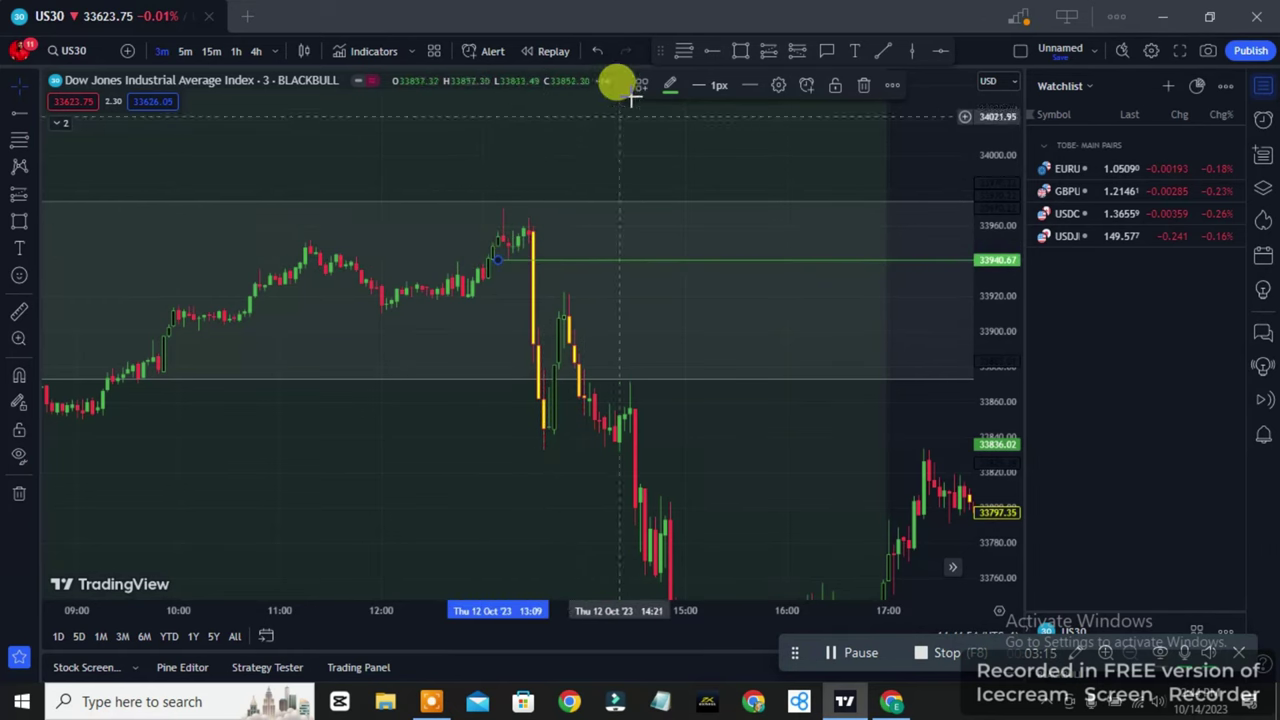
pyautogui.click(707, 51)
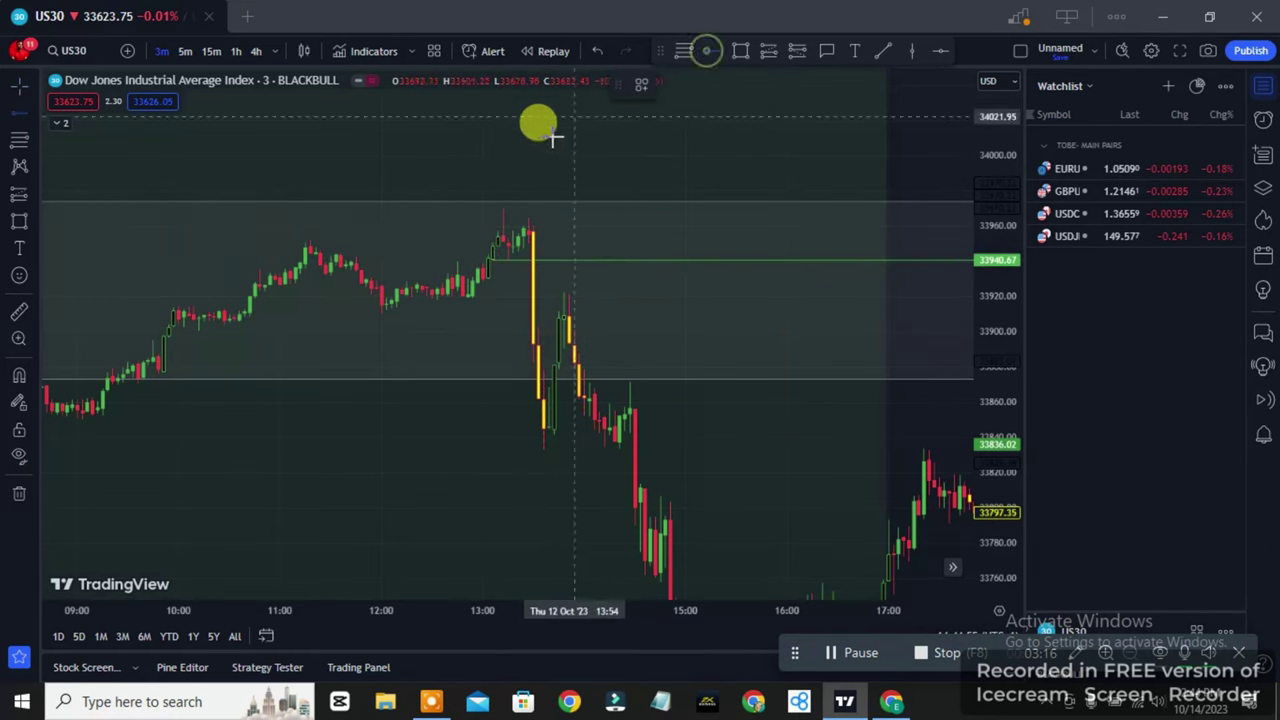
pyautogui.click(489, 208)
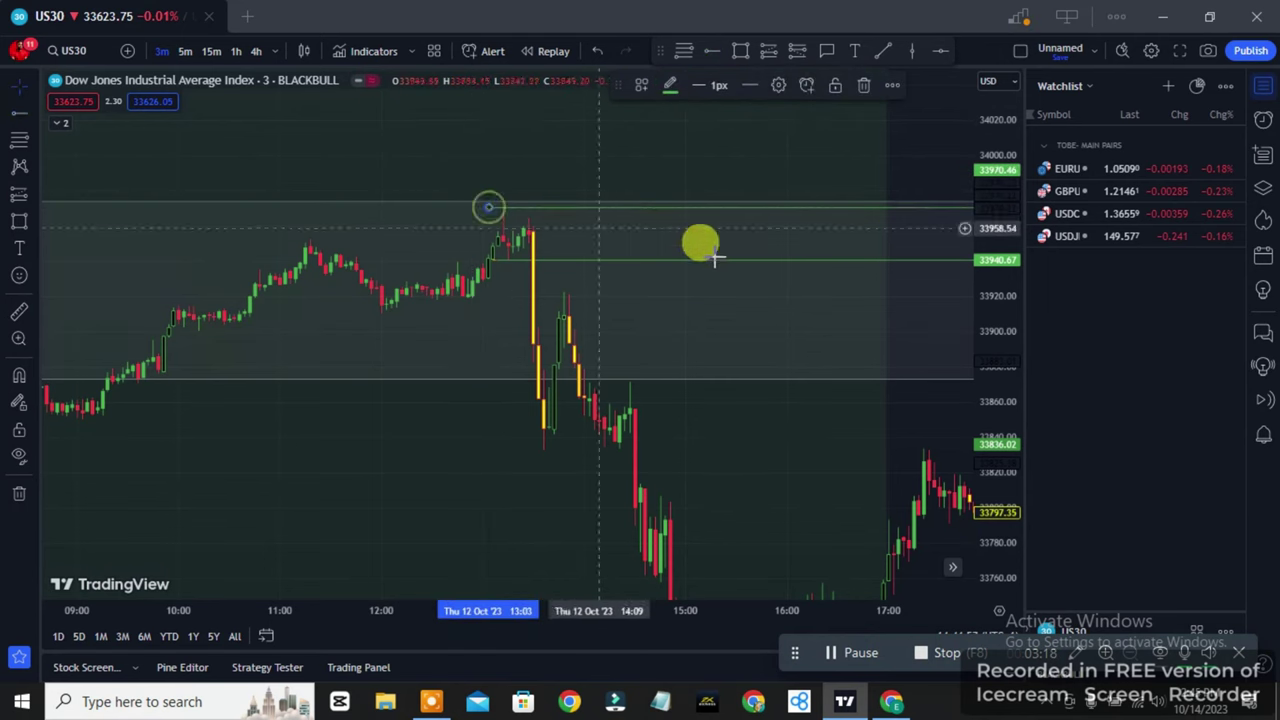
pyautogui.doubleClick(991, 309)
pyautogui.scroll(-5, 497, 362)
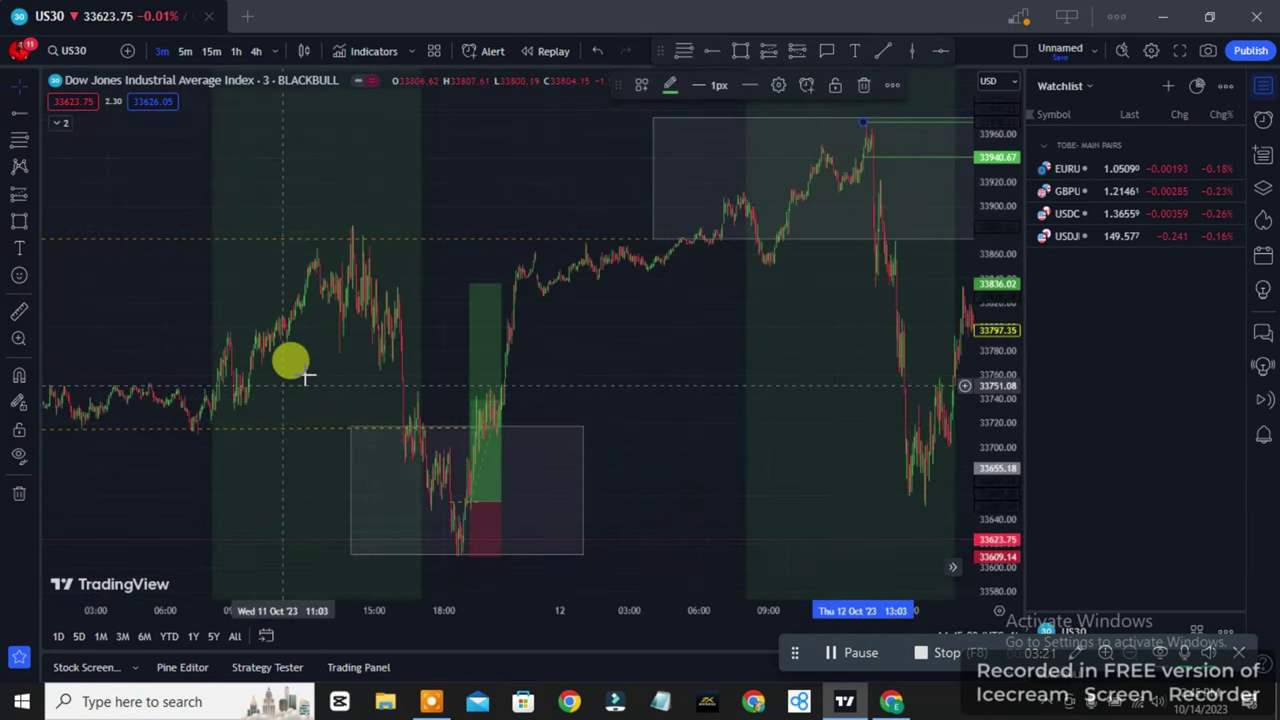
# - Centre the long trade on the chart and select its box to review its figures
pyautogui.moveTo(291, 363); pyautogui.dragTo(565, 377)
pyautogui.scroll(4, 423, 391)
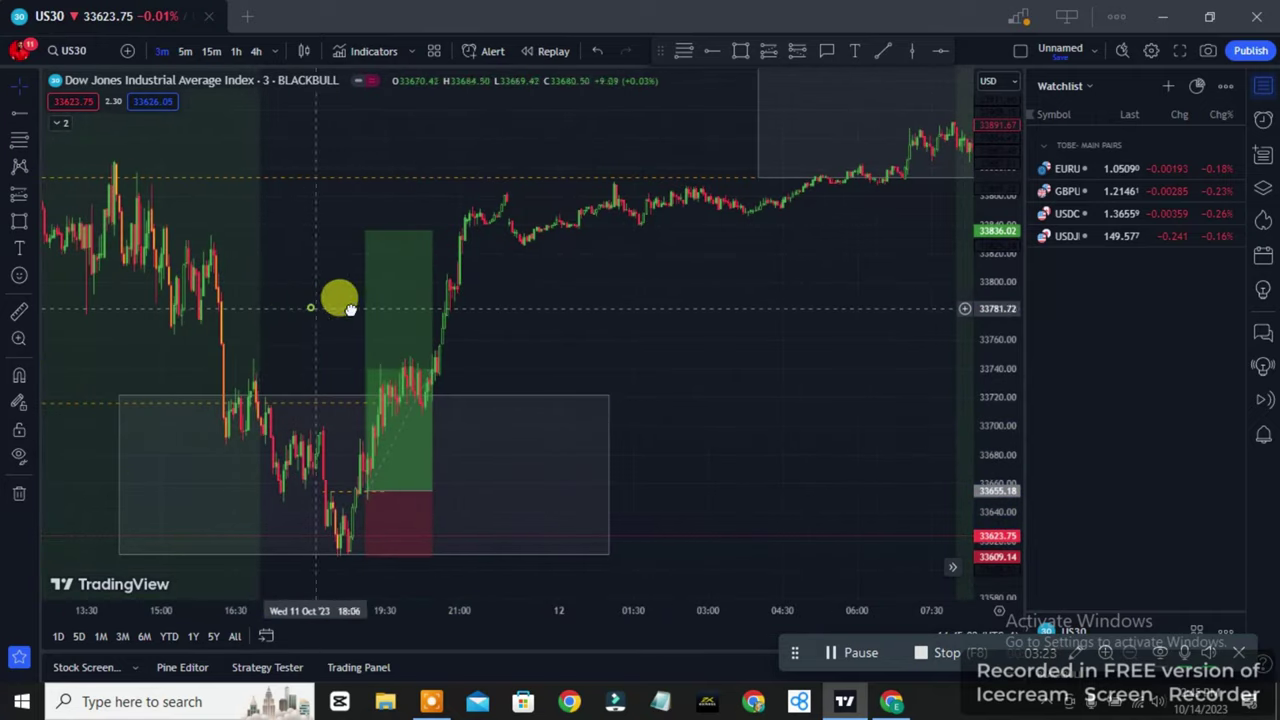
pyautogui.moveTo(337, 297); pyautogui.dragTo(575, 370)
pyautogui.scroll(2, 575, 370)
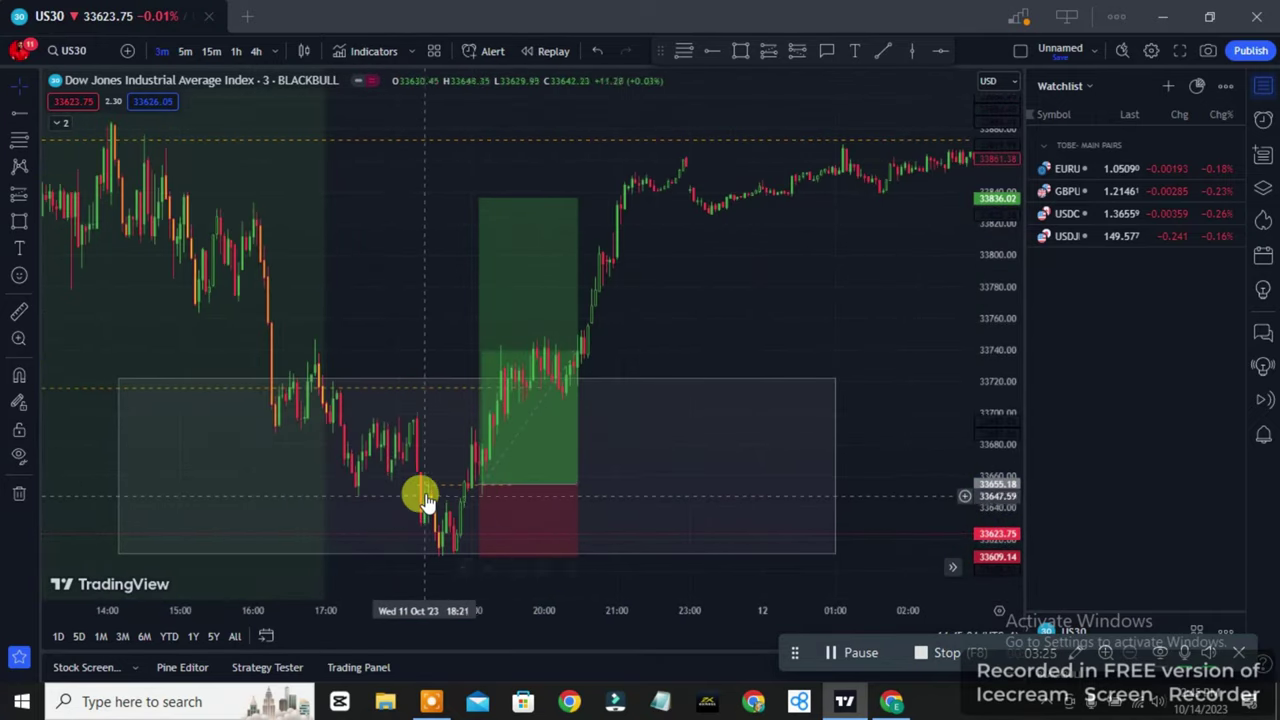
pyautogui.click(489, 486)
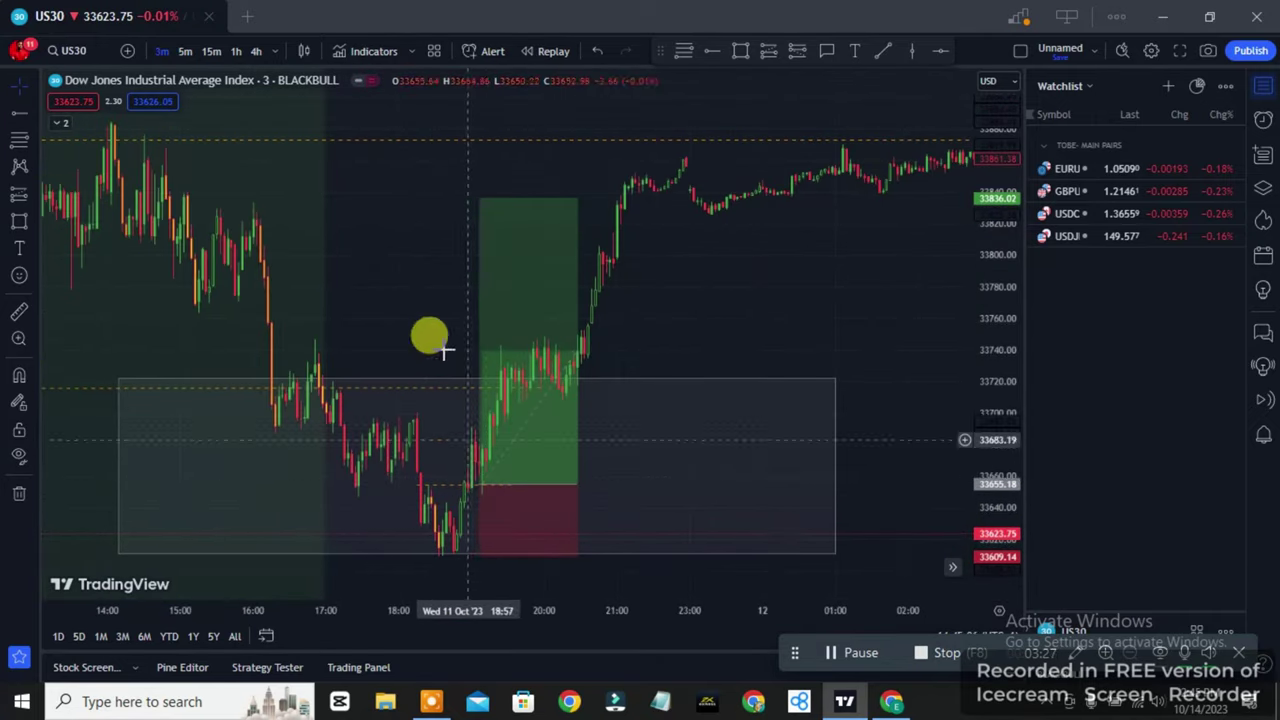
pyautogui.scroll(-5, 400, 300)
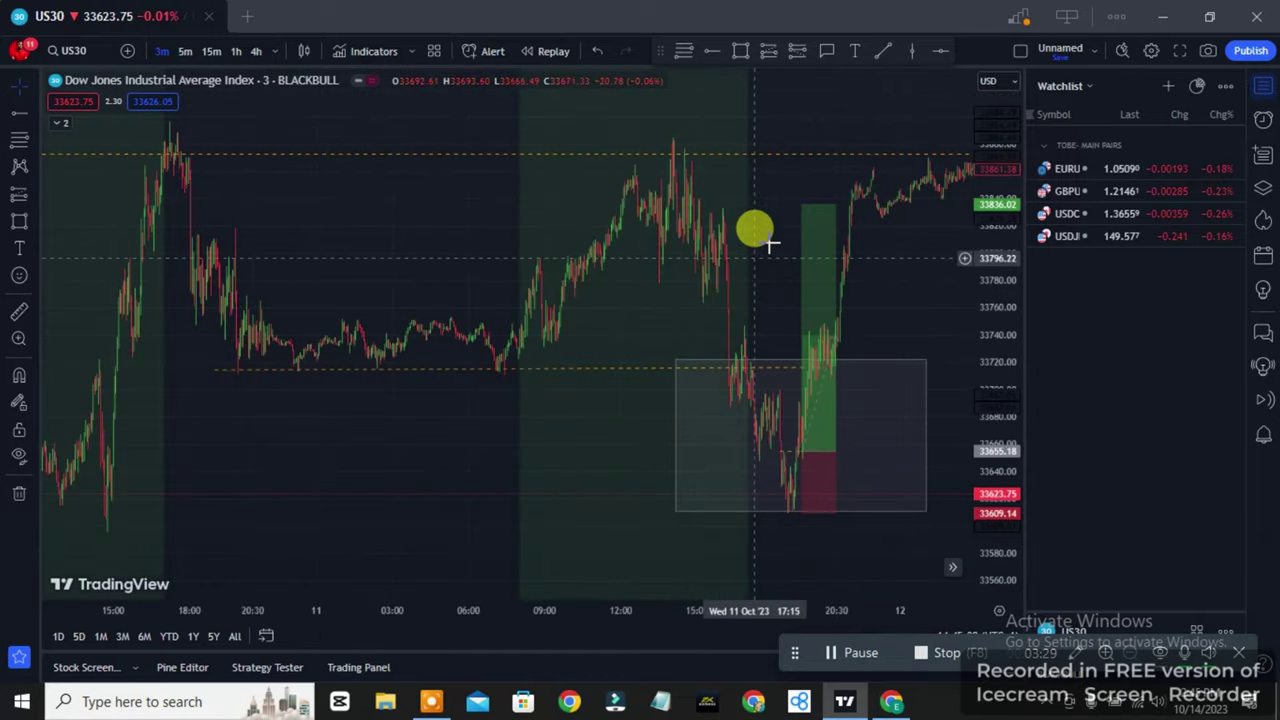
pyautogui.moveTo(768, 243); pyautogui.dragTo(396, 326)
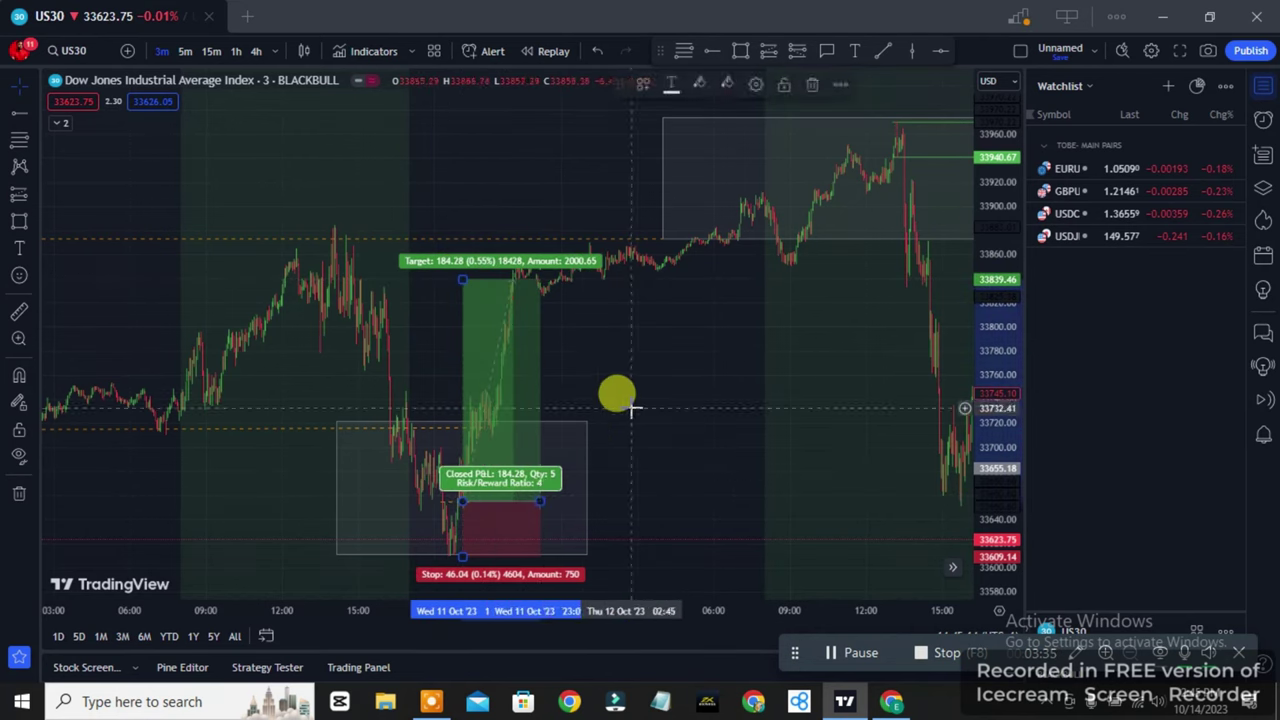
pyautogui.click(563, 360)
# - Pan and zoom forward until the 13 Oct session's 15:00 spike is on screen
pyautogui.hscroll(5, 595, 345)
pyautogui.scroll(-2, 752, 285)
pyautogui.scroll(-1, 752, 285)
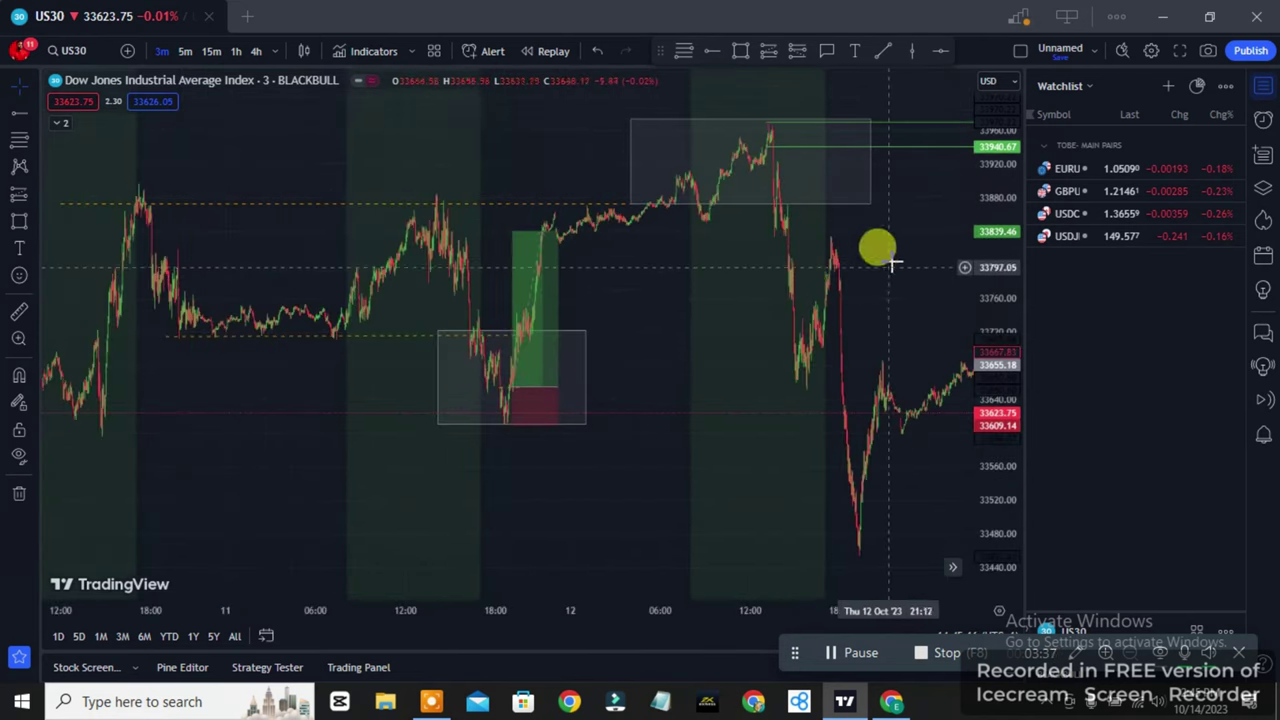
pyautogui.moveTo(894, 263); pyautogui.dragTo(498, 265)
pyautogui.scroll(3, 286, 286)
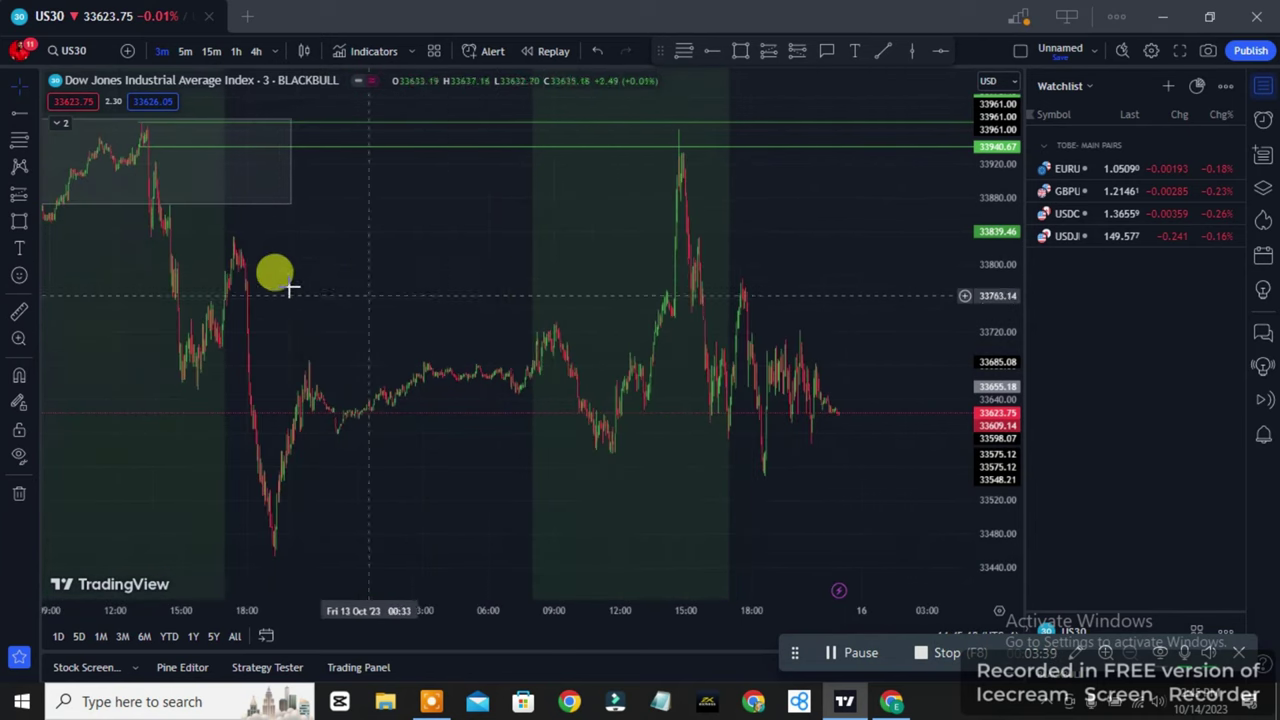
pyautogui.hscroll(-3, 537, 294)
pyautogui.hscroll(-1, 437, 306)
pyautogui.scroll(2, 393, 250)
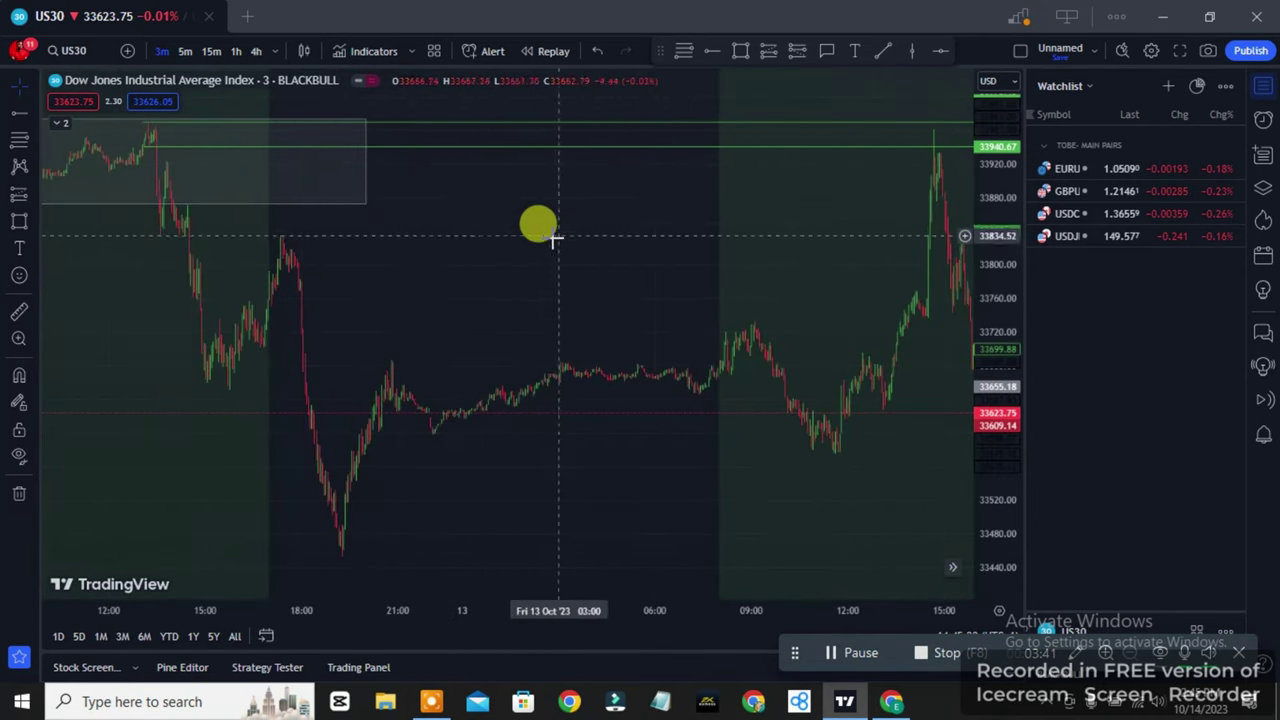
pyautogui.moveTo(551, 237); pyautogui.dragTo(379, 289)
pyautogui.moveTo(251, 277); pyautogui.dragTo(531, 297)
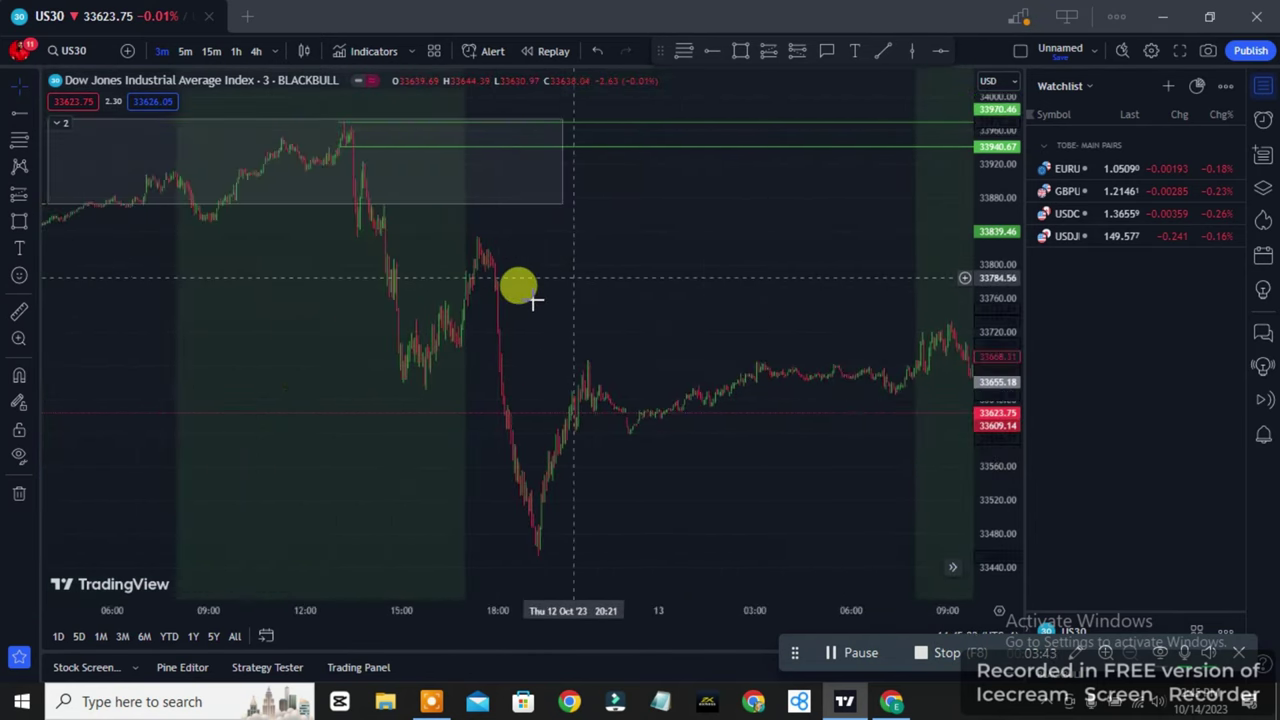
pyautogui.moveTo(317, 303); pyautogui.dragTo(538, 360)
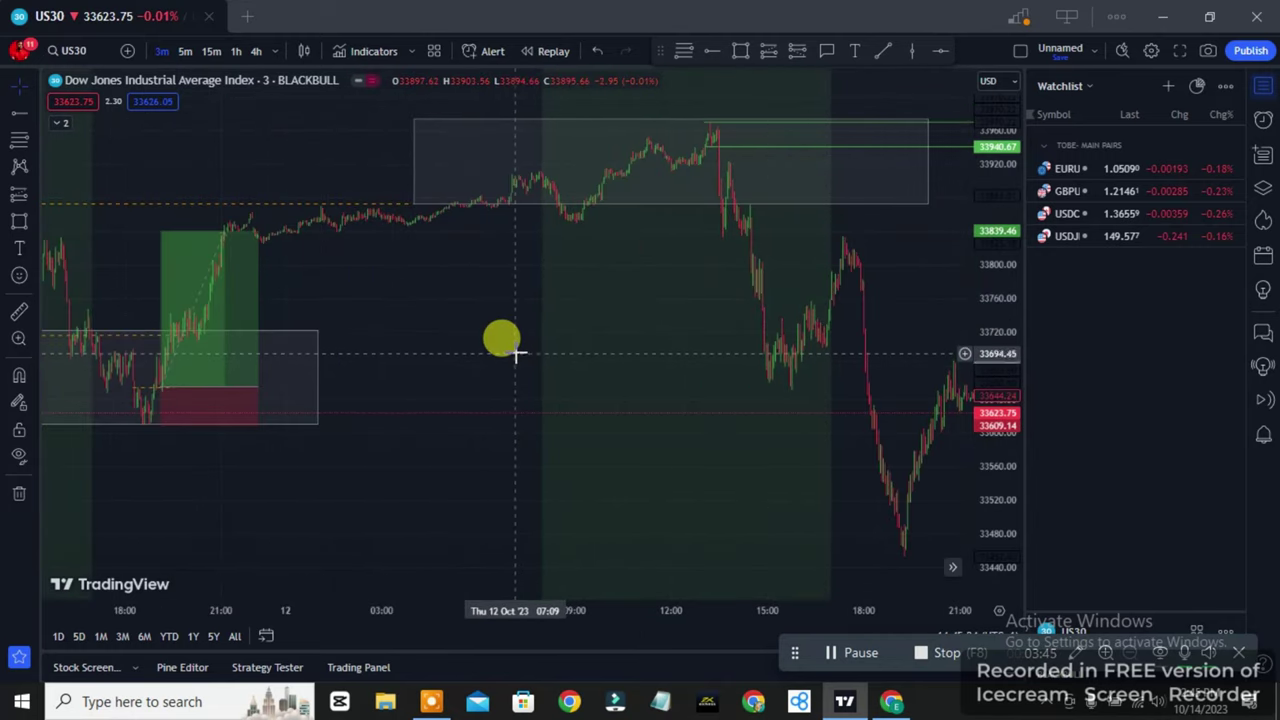
pyautogui.hscroll(5, 532, 348)
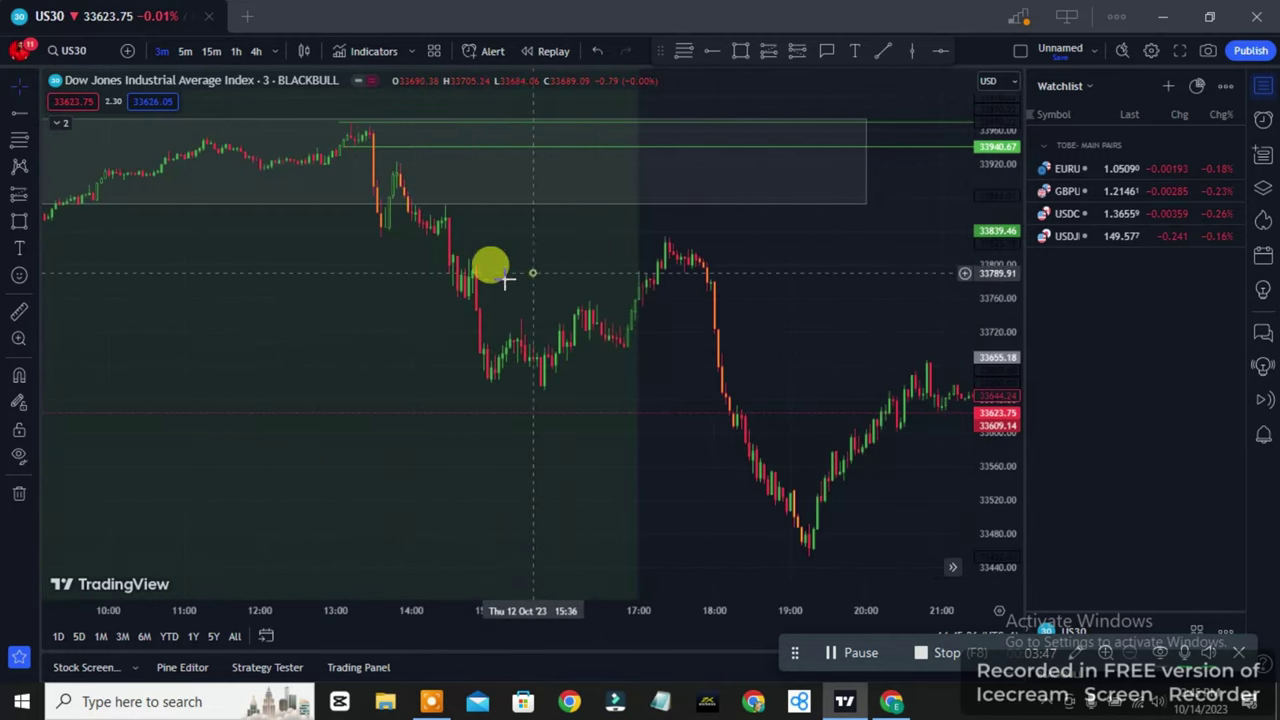
pyautogui.moveTo(500, 275); pyautogui.dragTo(272, 343)
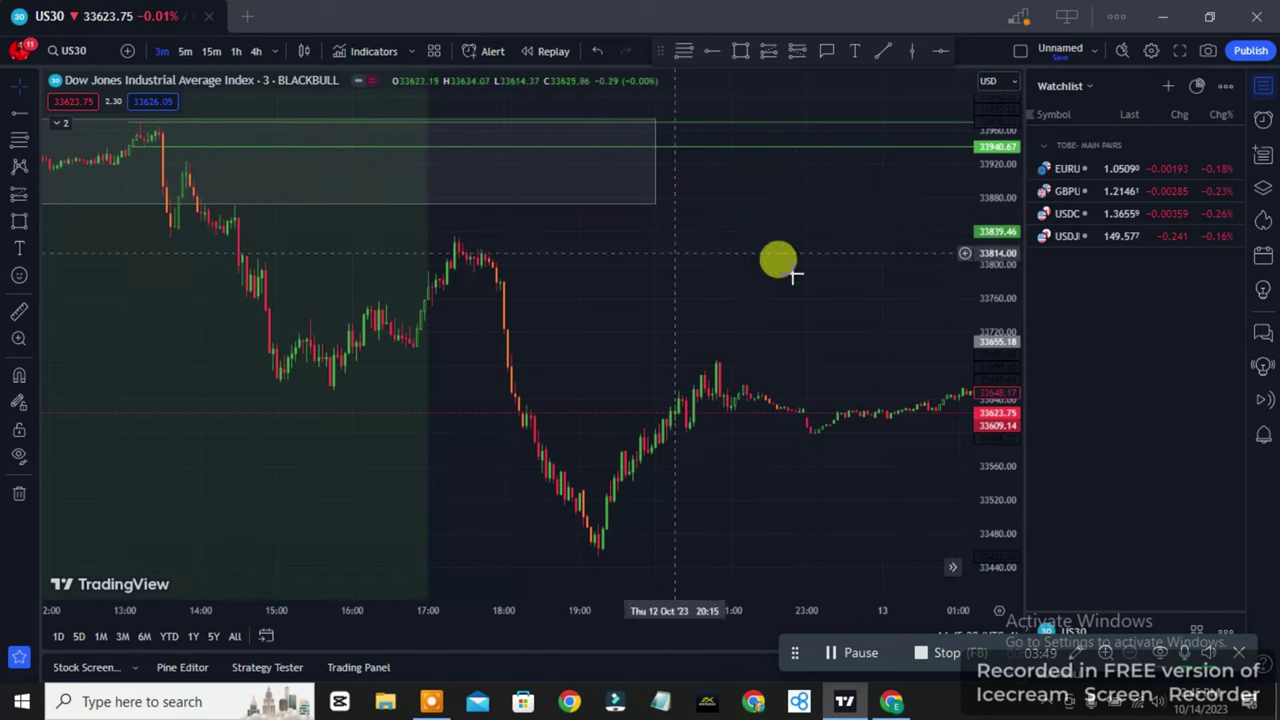
pyautogui.moveTo(829, 234); pyautogui.dragTo(429, 309)
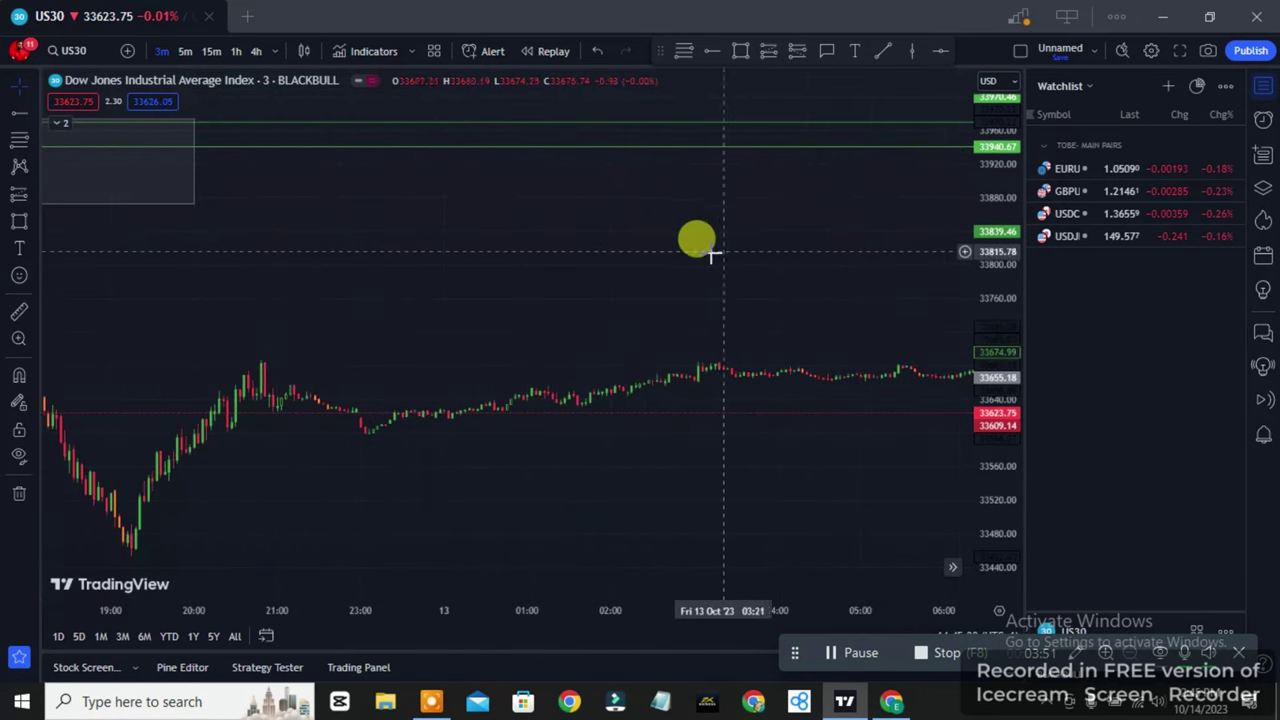
pyautogui.moveTo(711, 254); pyautogui.dragTo(350, 292)
pyautogui.scroll(-5, 606, 246)
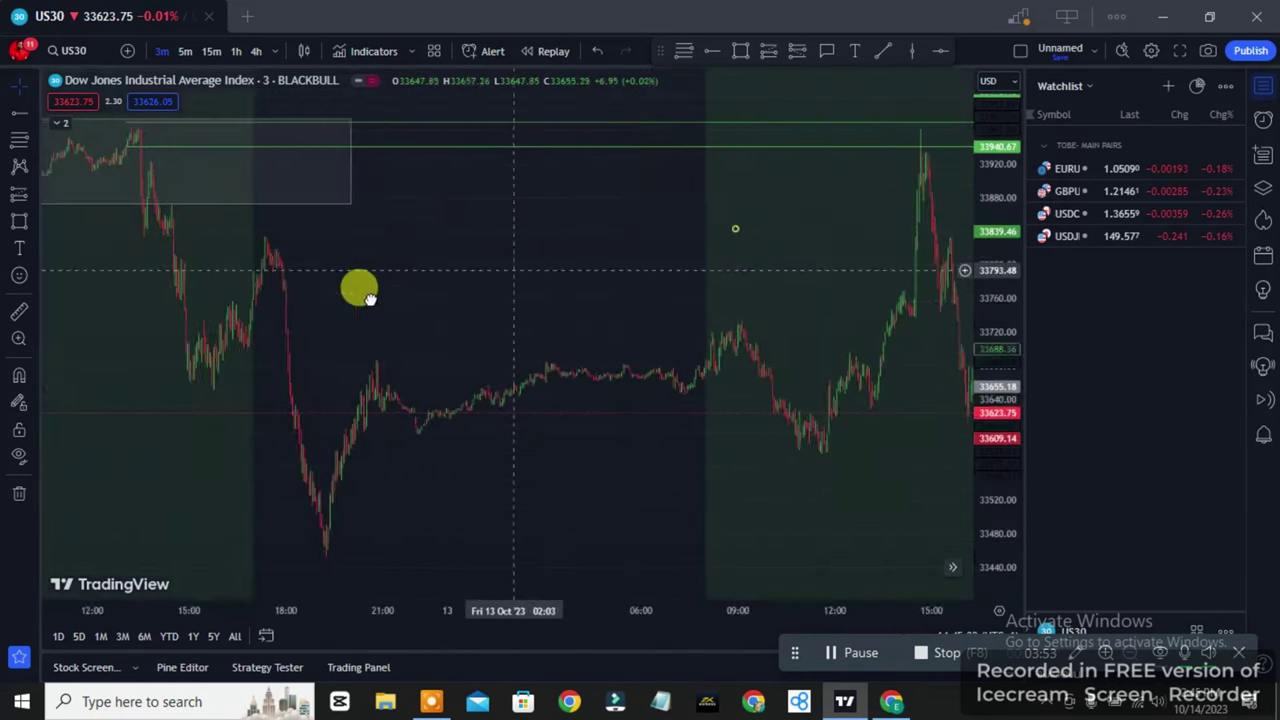
pyautogui.scroll(3, 595, 268)
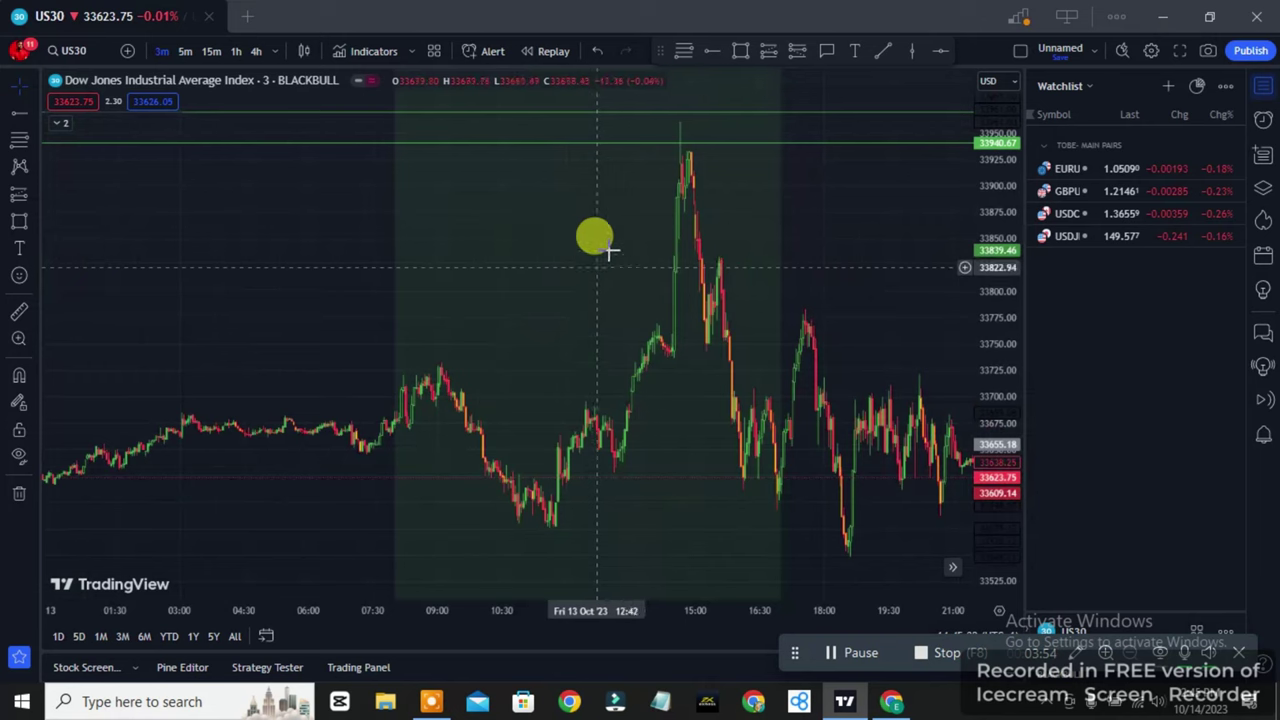
# - Place a short position at the 13 Oct spike top, entry about 33,940, stop near 33,974
pyautogui.click(798, 51)
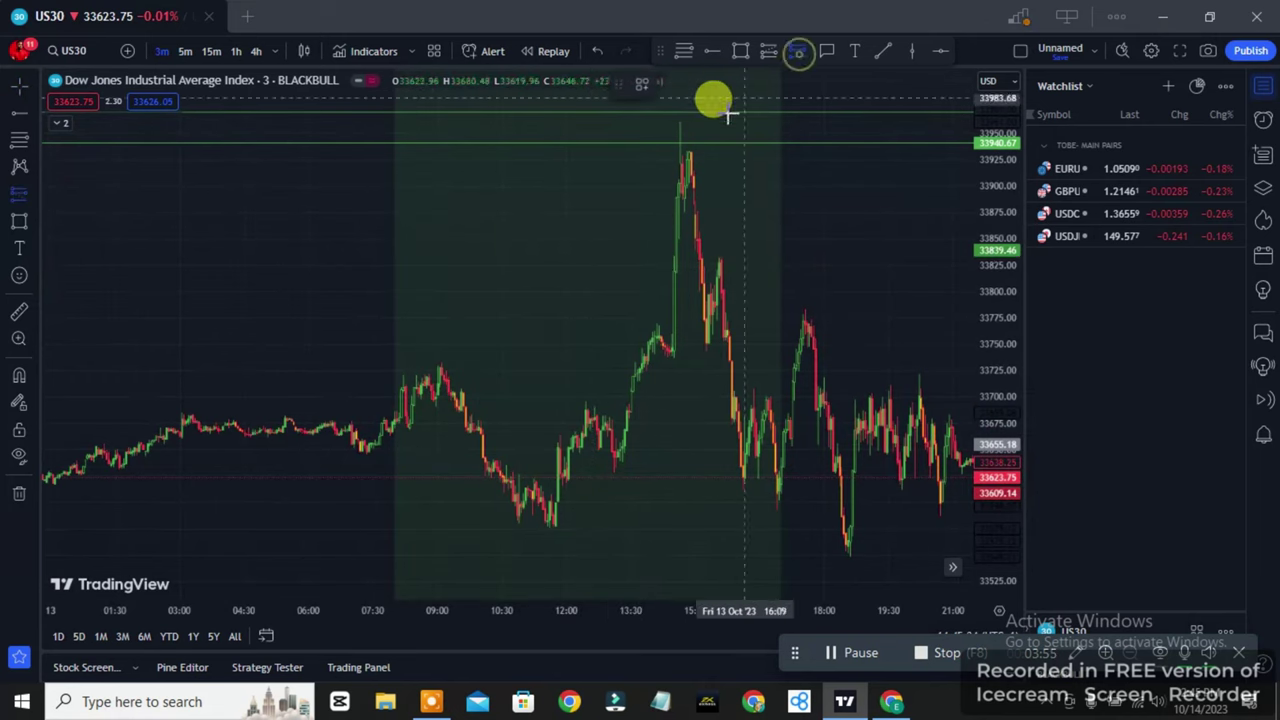
pyautogui.click(675, 145)
pyautogui.moveTo(966, 194); pyautogui.dragTo(457, 177)
pyautogui.moveTo(547, 190); pyautogui.dragTo(532, 250)
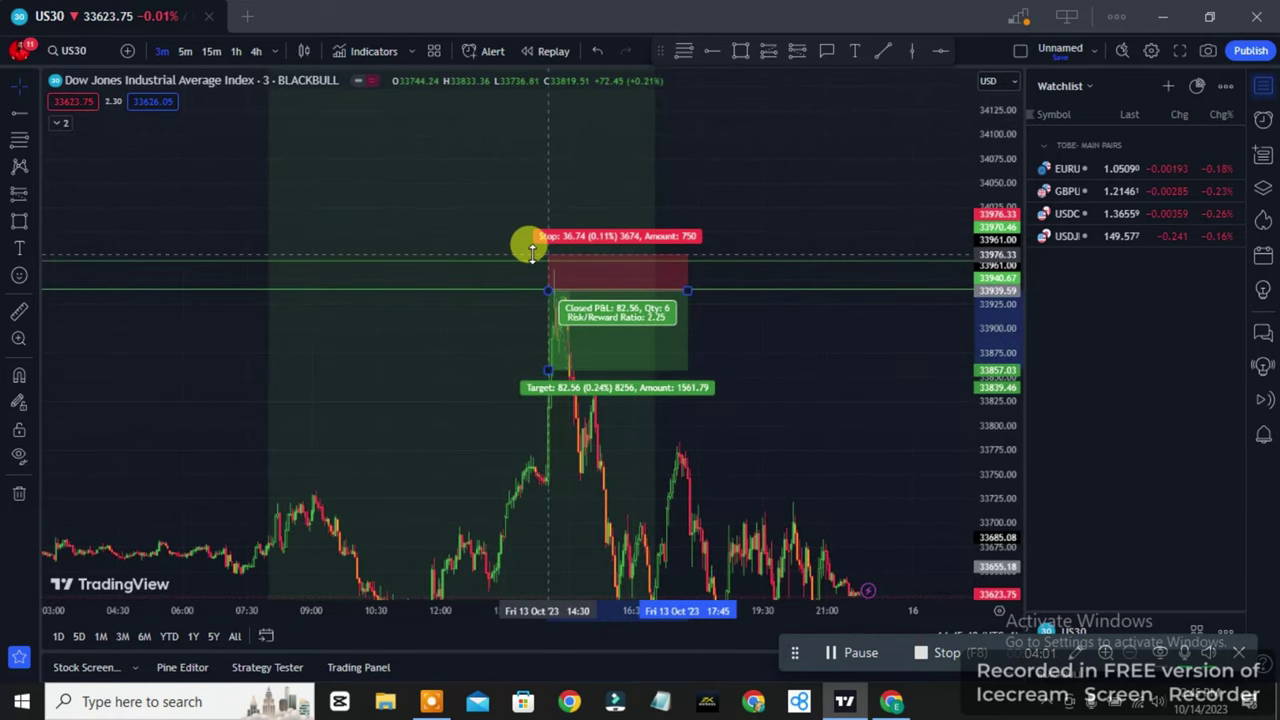
pyautogui.click(474, 231)
pyautogui.doubleClick(986, 329)
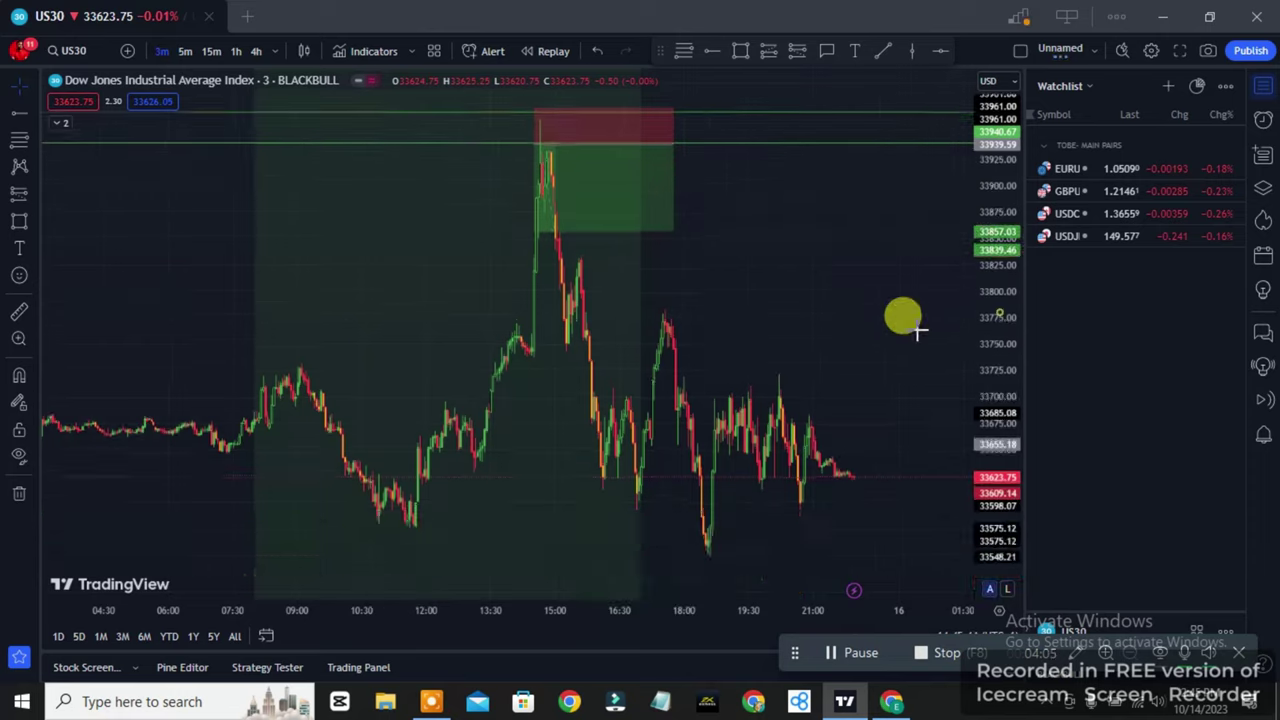
pyautogui.scroll(-5, 503, 340)
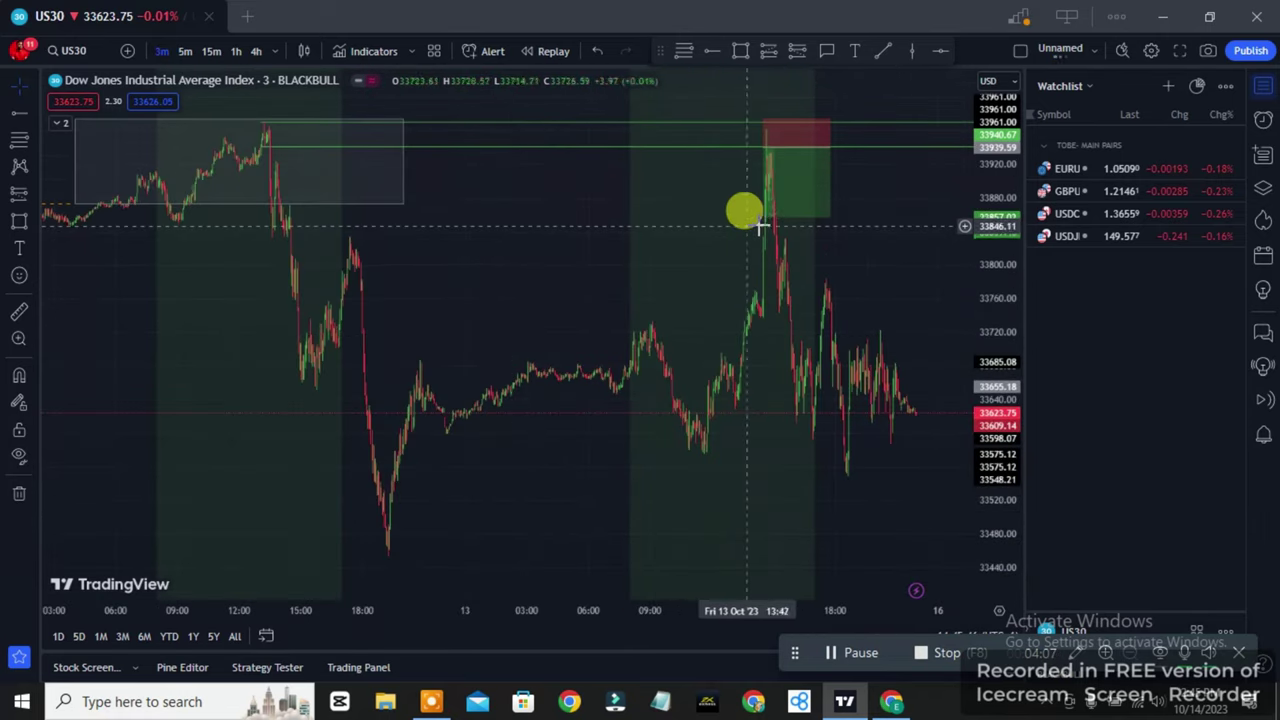
# - Drag the short trade's target from 33,857 down to about 33,551, giving risk/reward 11.29
pyautogui.click(760, 210)
pyautogui.moveTo(760, 212); pyautogui.dragTo(768, 263)
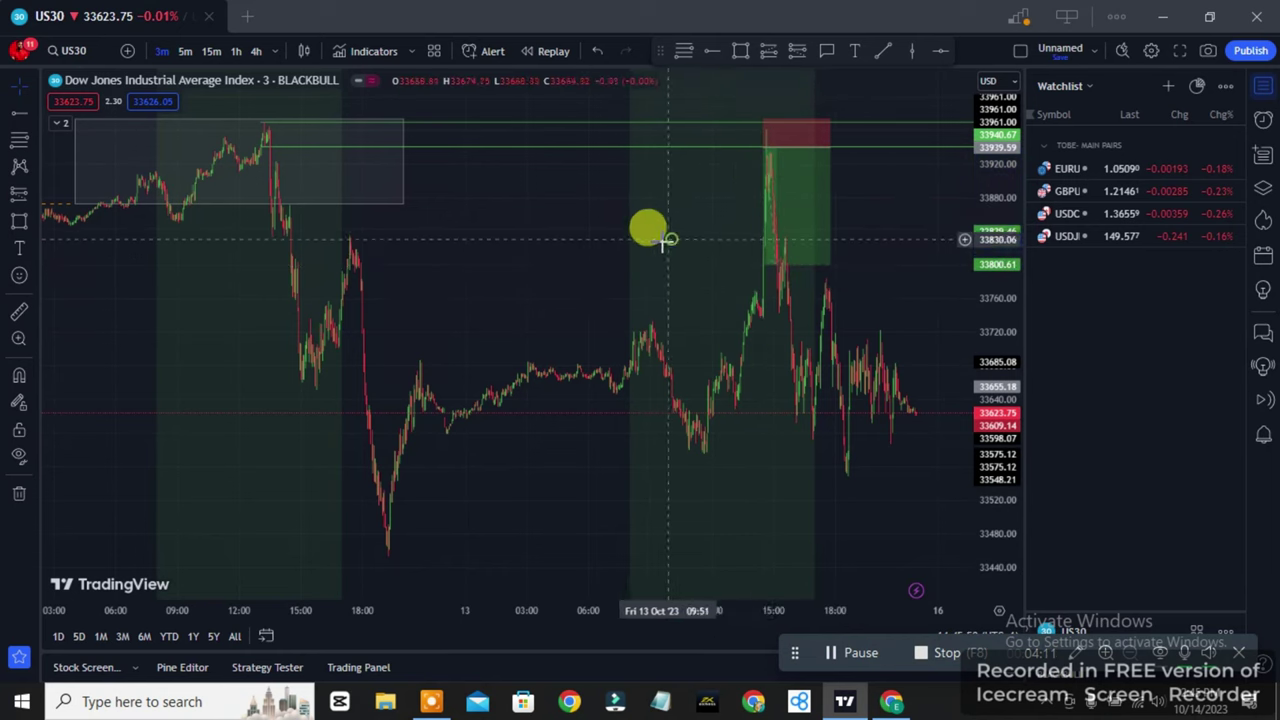
pyautogui.scroll(-5, 634, 243)
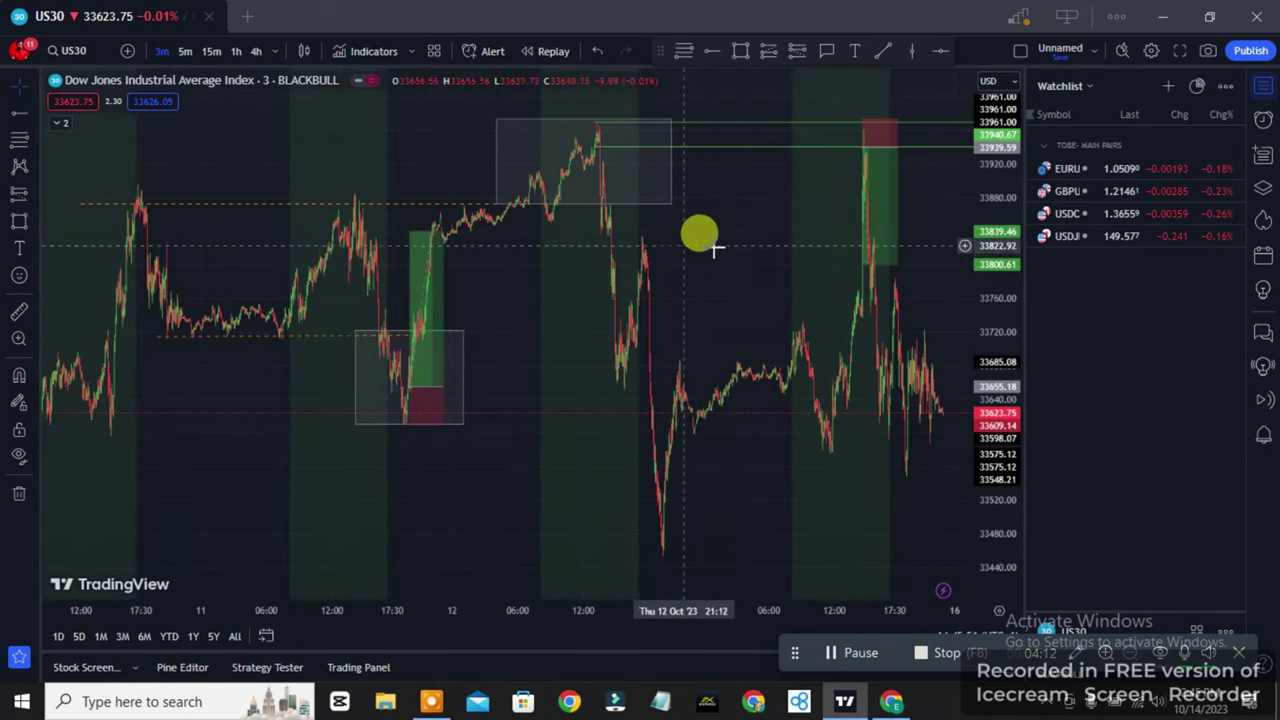
pyautogui.moveTo(685, 250); pyautogui.dragTo(543, 264)
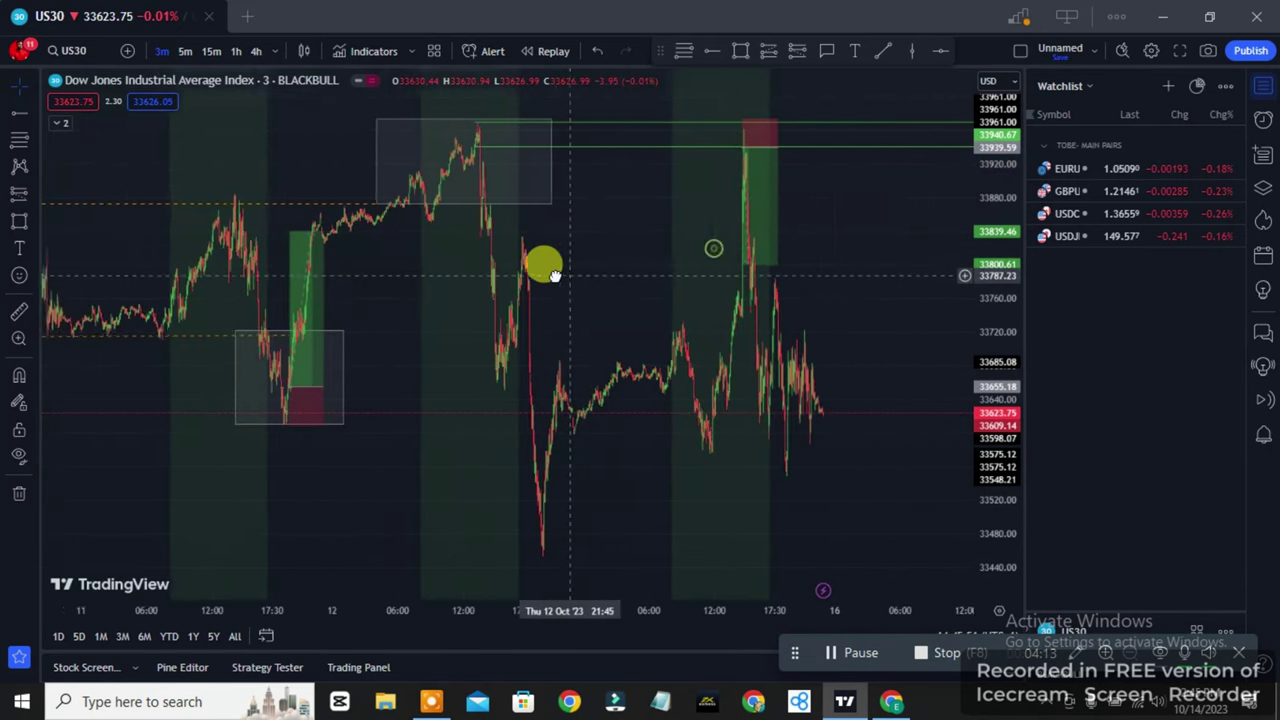
pyautogui.scroll(-3, 150, 254)
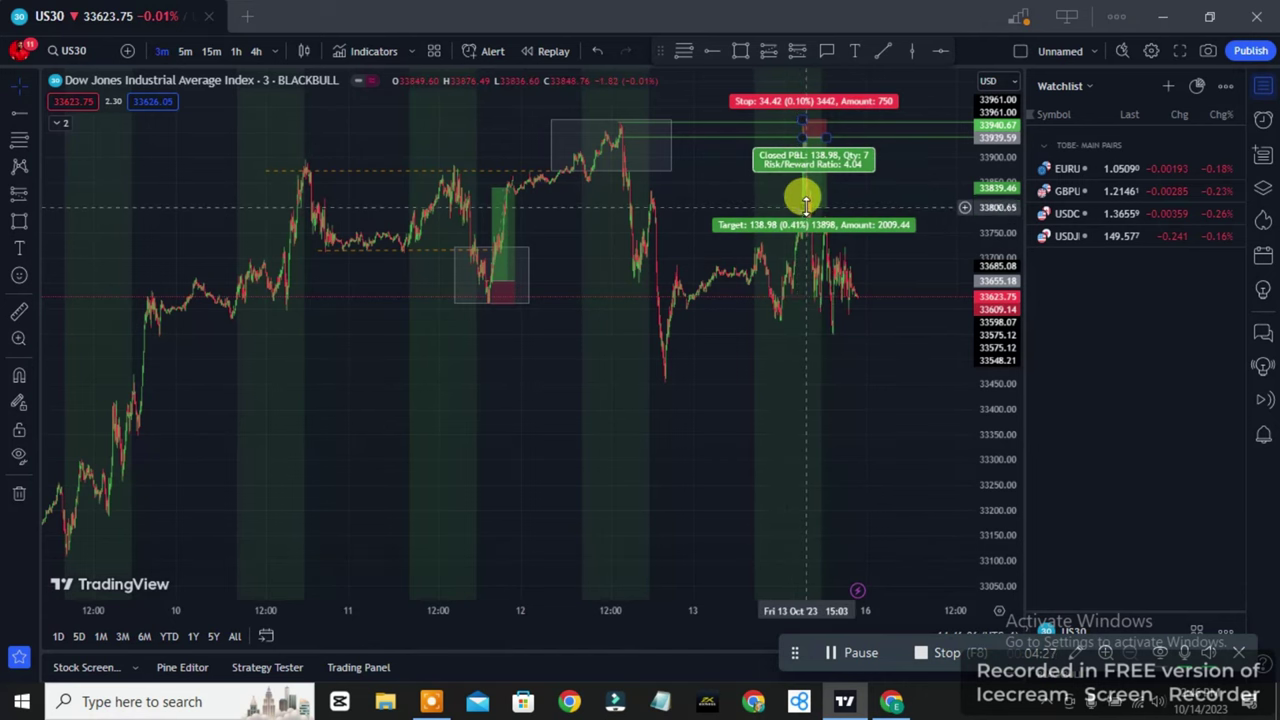
pyautogui.moveTo(806, 204); pyautogui.dragTo(843, 329)
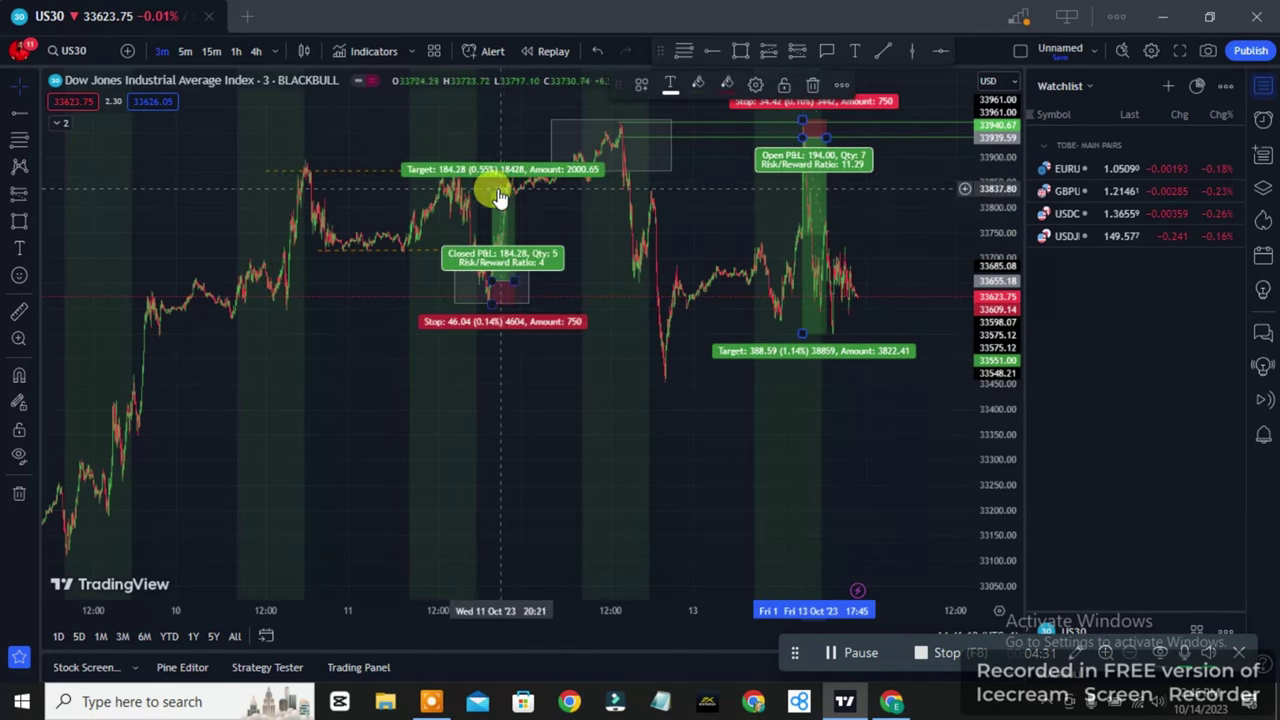